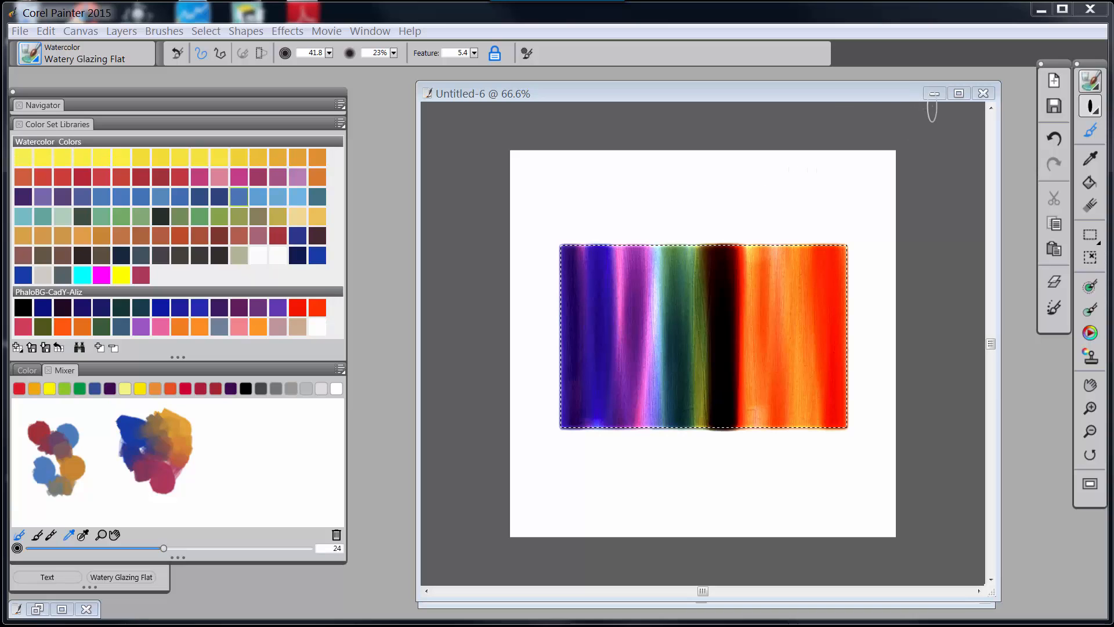
Minimize the Untitled-6 painting and load the saved Rectangles selection into Color Mix Template.rif, replacing any current selection.
click(935, 95)
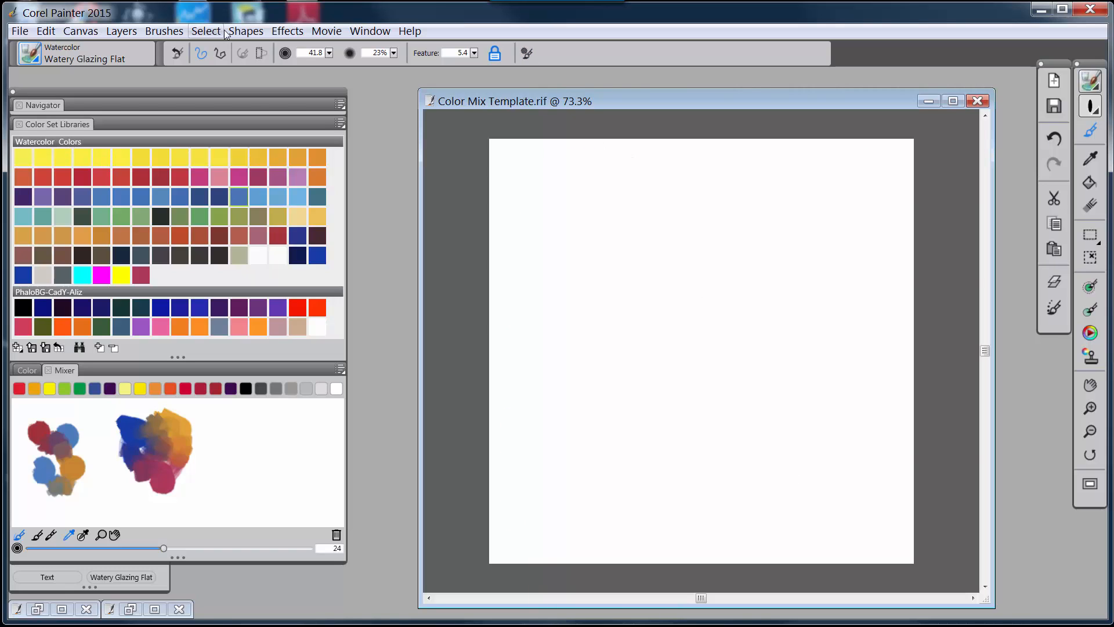
click(204, 33)
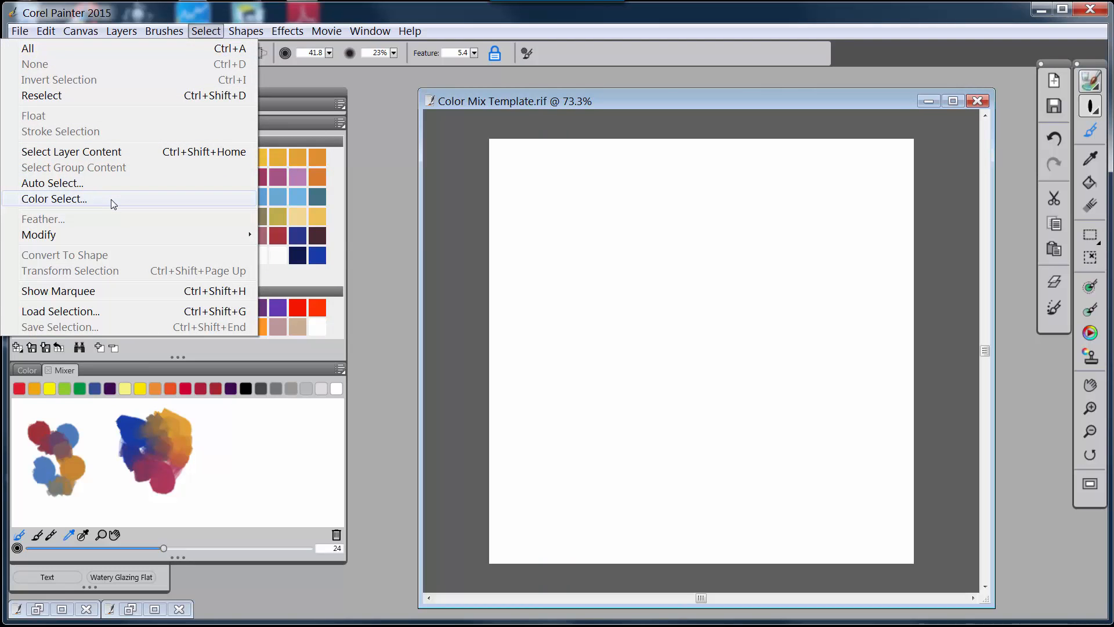
click(87, 310)
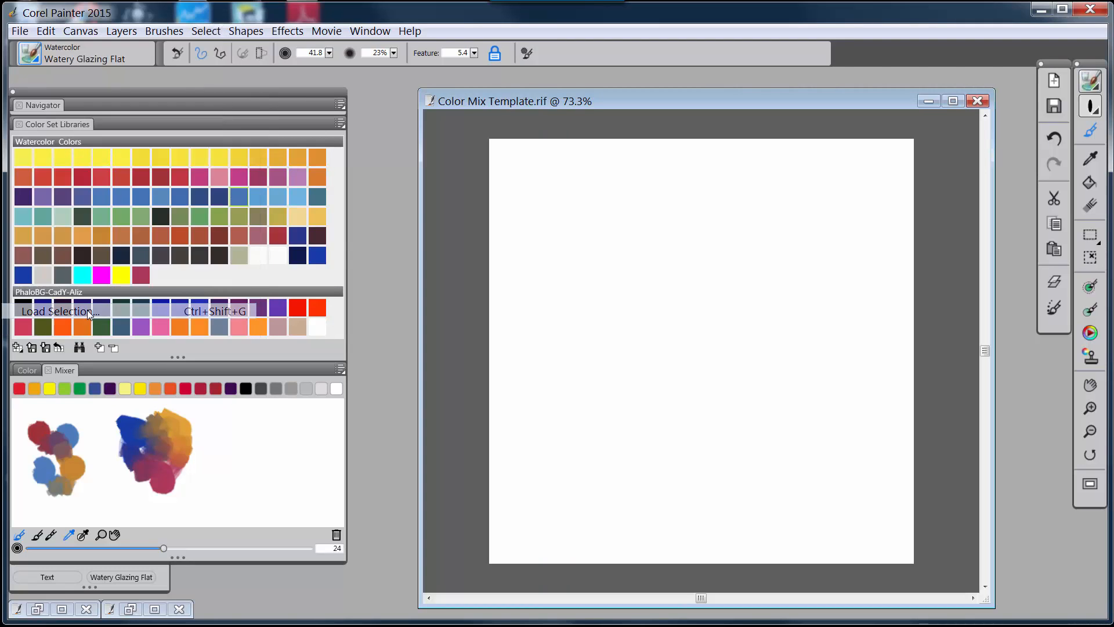
click(691, 261)
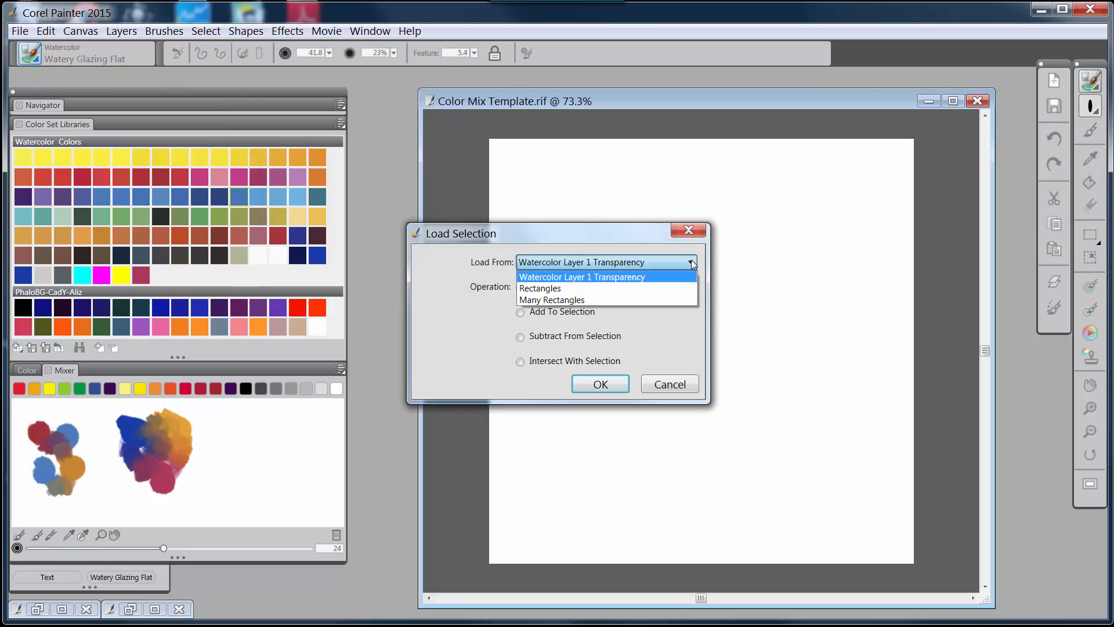
click(670, 287)
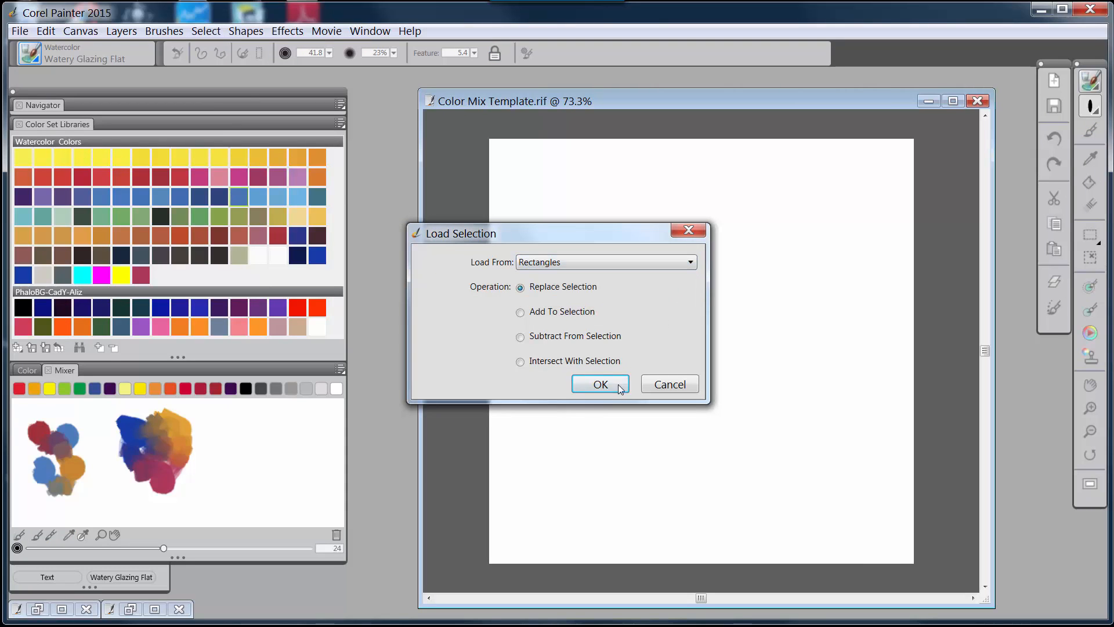
click(601, 384)
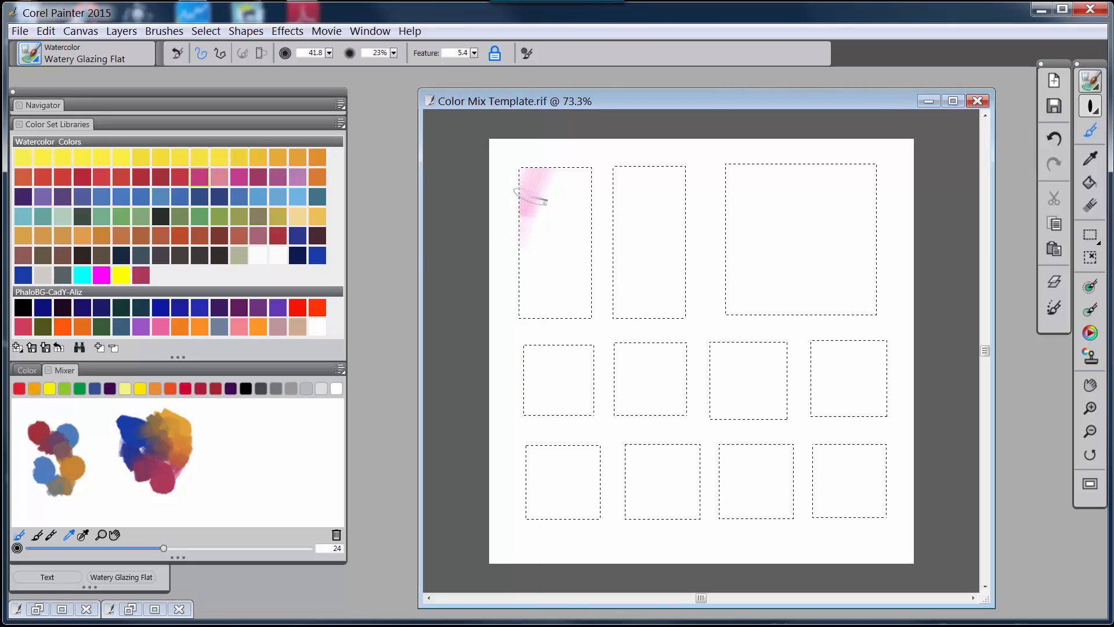
Fill the first tall rectangle with layered pink strokes using the Watery Glazing Flat brush, darkest in its upper part.
mouse_move(531, 196)
mouse_down()
mouse_move(576, 177)
mouse_move(528, 309)
mouse_move(561, 187)
mouse_up()
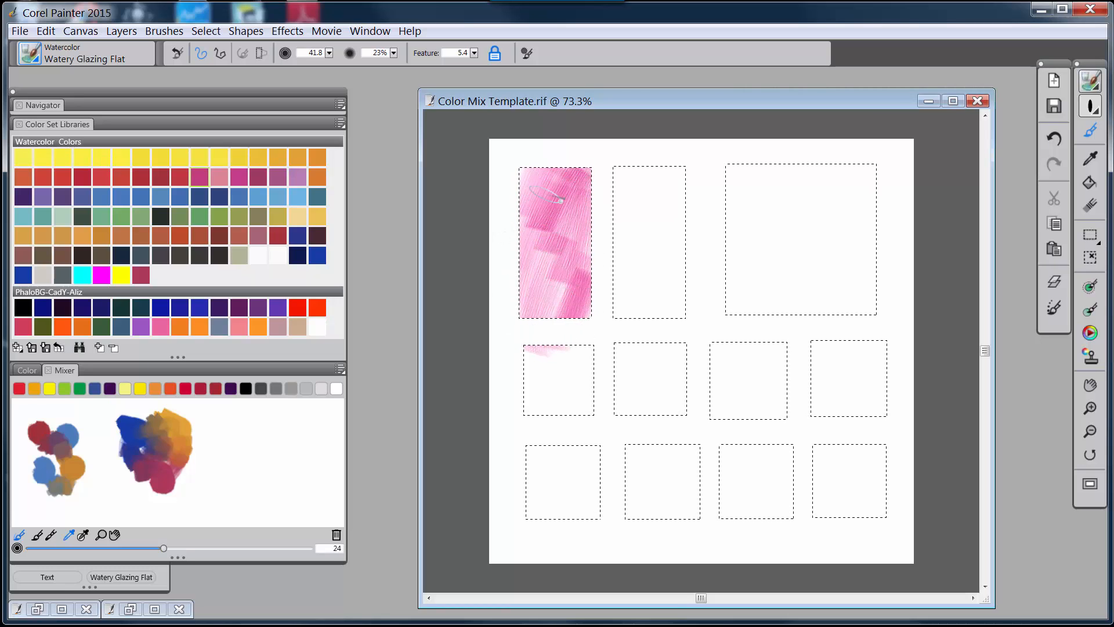
mouse_move(546, 194)
mouse_down()
mouse_move(530, 184)
mouse_move(580, 174)
mouse_move(592, 211)
mouse_move(574, 249)
mouse_up()
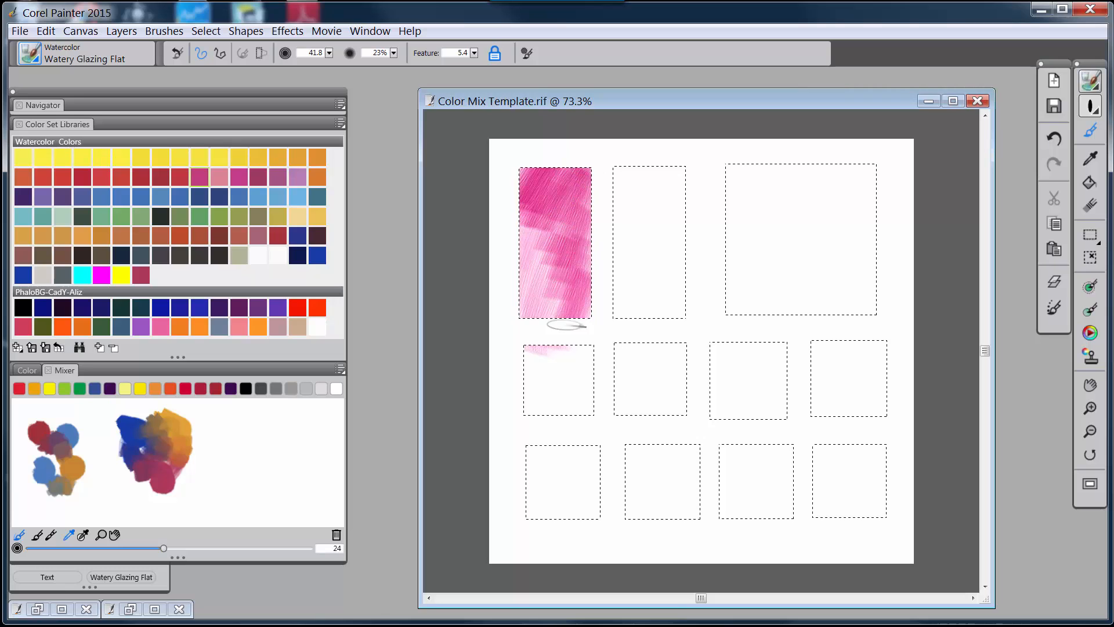
mouse_move(566, 325)
mouse_down()
mouse_move(524, 214)
mouse_move(586, 206)
mouse_move(580, 249)
mouse_up()
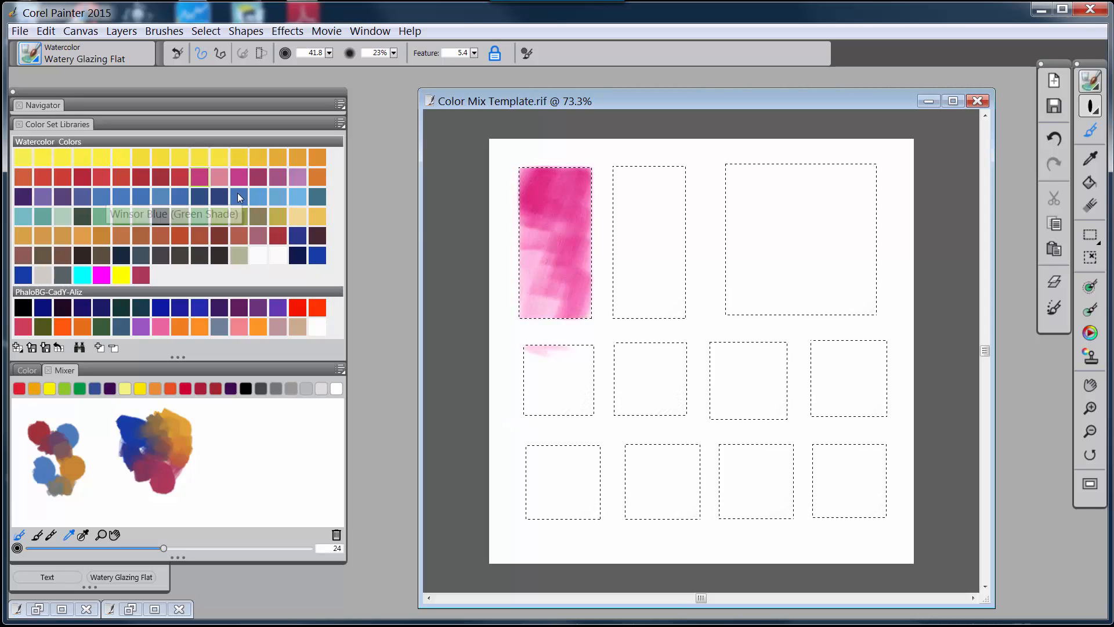
Glaze Winsor Blue (Green Shade) over the pink in the first tall rectangle to mix deep violet.
click(238, 196)
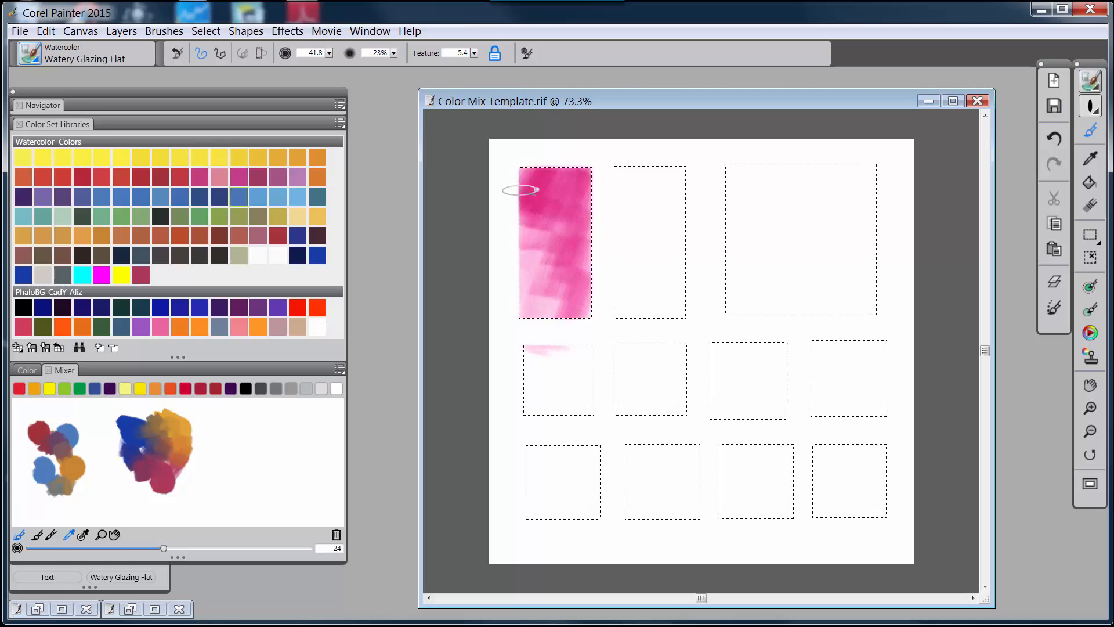
mouse_move(514, 214)
mouse_down()
mouse_move(536, 165)
mouse_move(498, 242)
mouse_move(544, 160)
mouse_move(507, 270)
mouse_move(555, 151)
mouse_move(530, 220)
mouse_move(575, 156)
mouse_move(547, 218)
mouse_move(587, 153)
mouse_move(579, 220)
mouse_move(588, 179)
mouse_move(557, 214)
mouse_move(548, 155)
mouse_move(529, 184)
mouse_move(554, 193)
mouse_move(585, 171)
mouse_move(579, 321)
mouse_move(575, 233)
mouse_move(563, 225)
mouse_move(549, 320)
mouse_move(555, 223)
mouse_move(550, 329)
mouse_move(550, 225)
mouse_move(541, 216)
mouse_move(521, 236)
mouse_move(545, 217)
mouse_move(565, 234)
mouse_move(563, 272)
mouse_move(577, 234)
mouse_move(573, 326)
mouse_move(579, 276)
mouse_move(561, 233)
mouse_move(523, 258)
mouse_move(551, 270)
mouse_up()
mouse_move(578, 221)
mouse_down()
mouse_move(542, 300)
mouse_move(539, 246)
mouse_up()
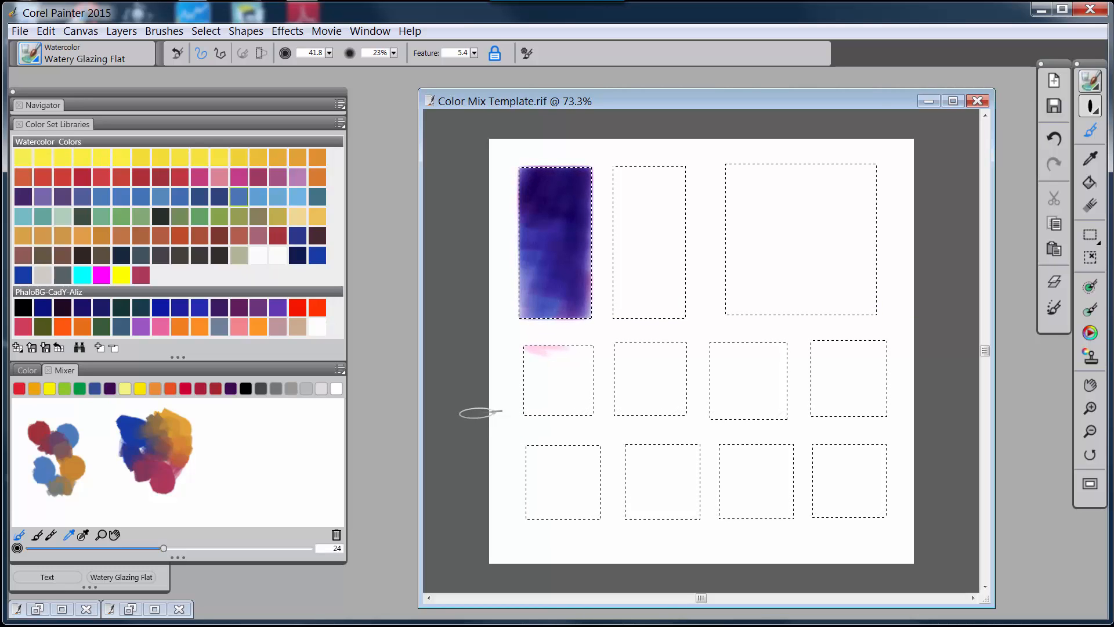
Paint the four middle-row squares with blue and violet shades matching the mix in the first tall rectangle.
click(248, 194)
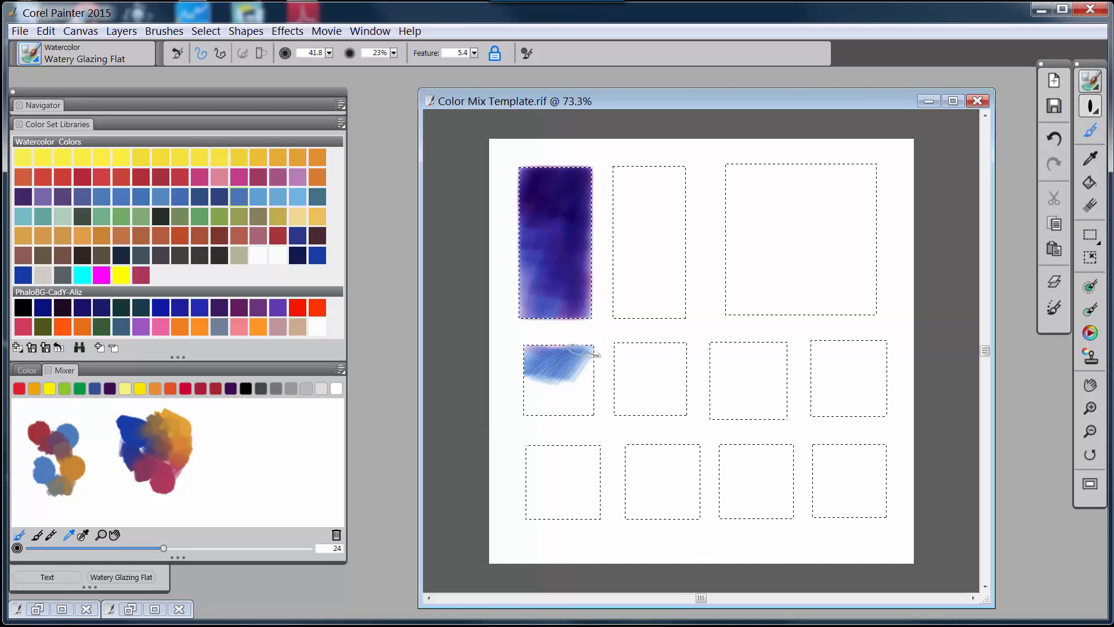
drag(562, 383, 518, 403)
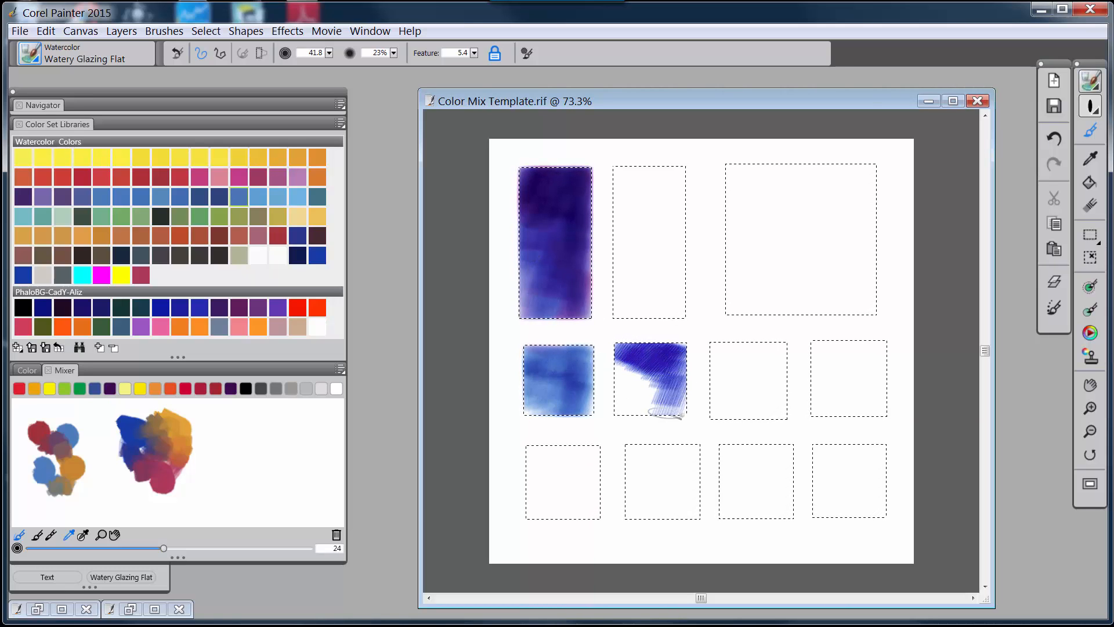
mouse_move(640, 381)
mouse_down()
mouse_move(617, 374)
mouse_move(683, 362)
mouse_up()
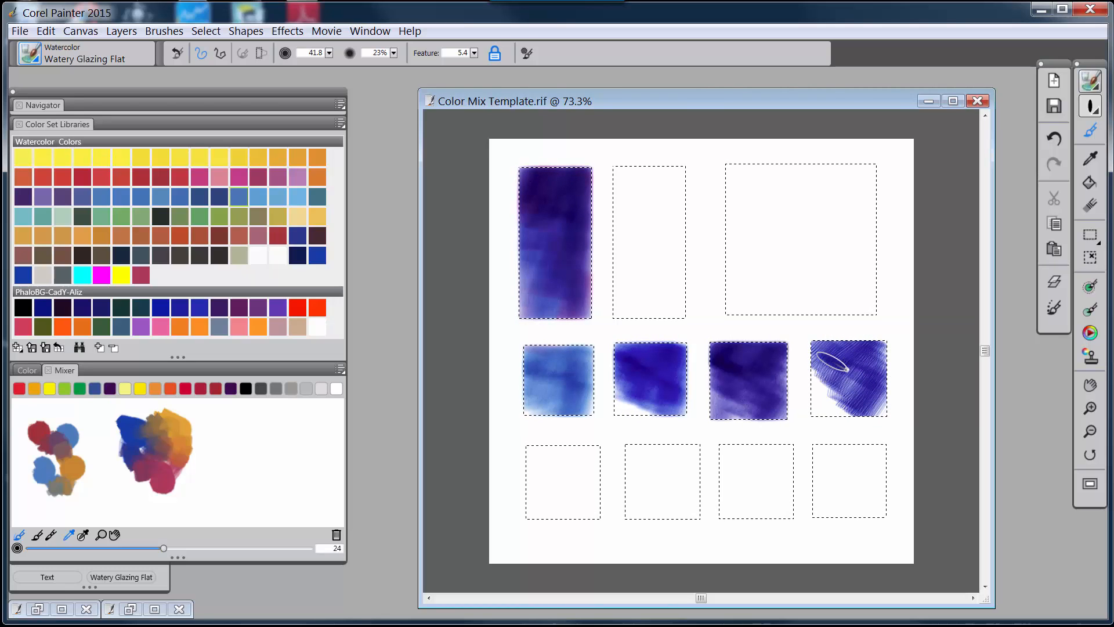
drag(847, 383, 817, 413)
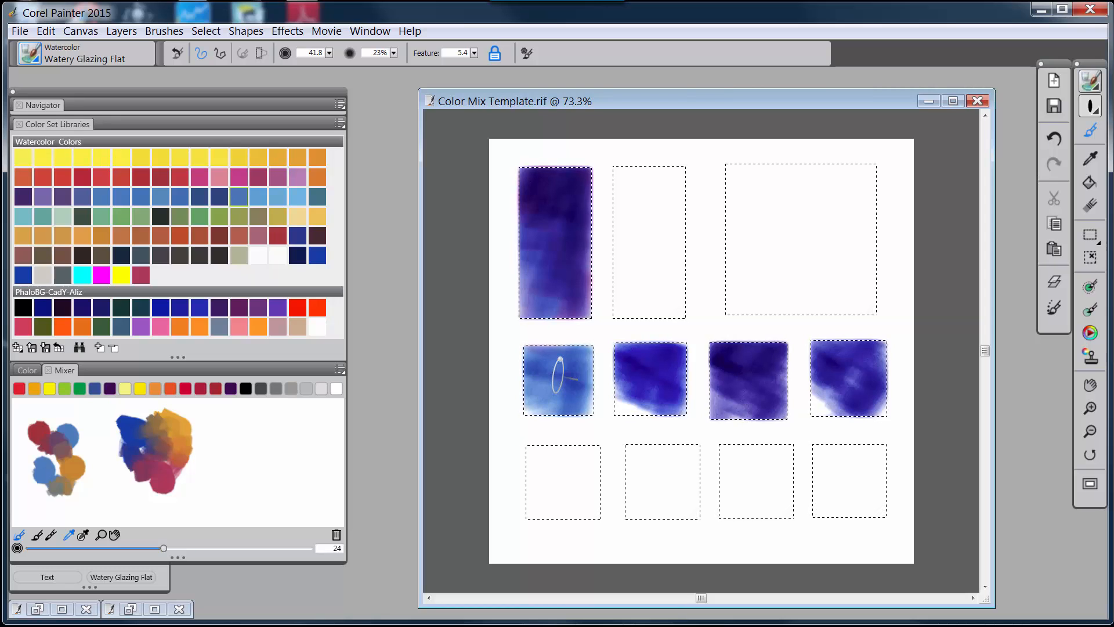
Fill the second tall rectangle with rose pink and glaze yellow over it to mix orange and red.
click(198, 175)
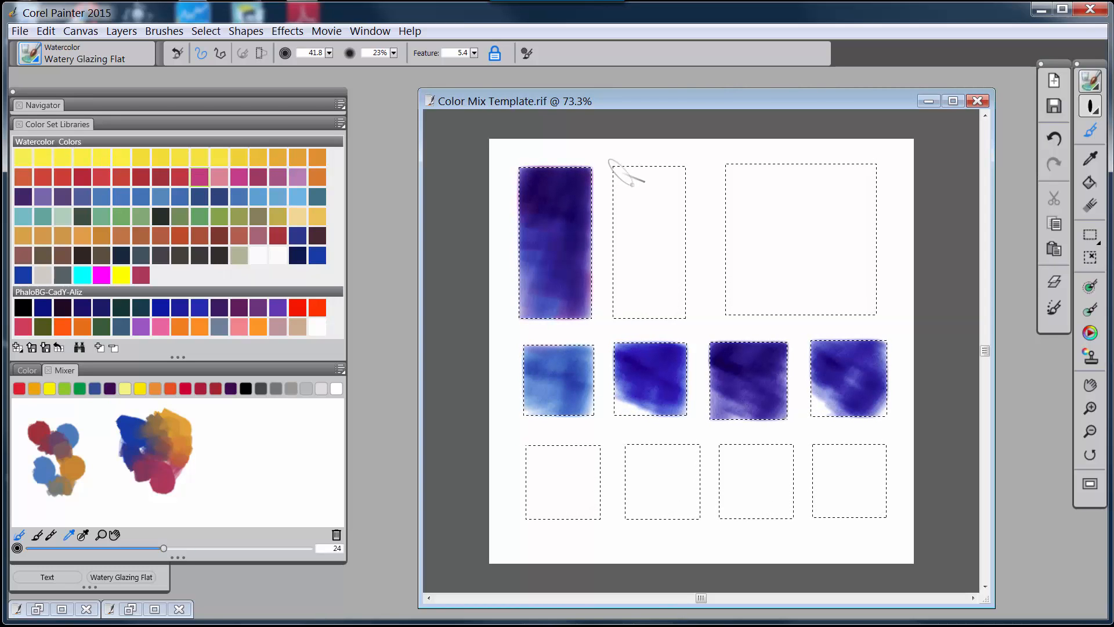
click(625, 168)
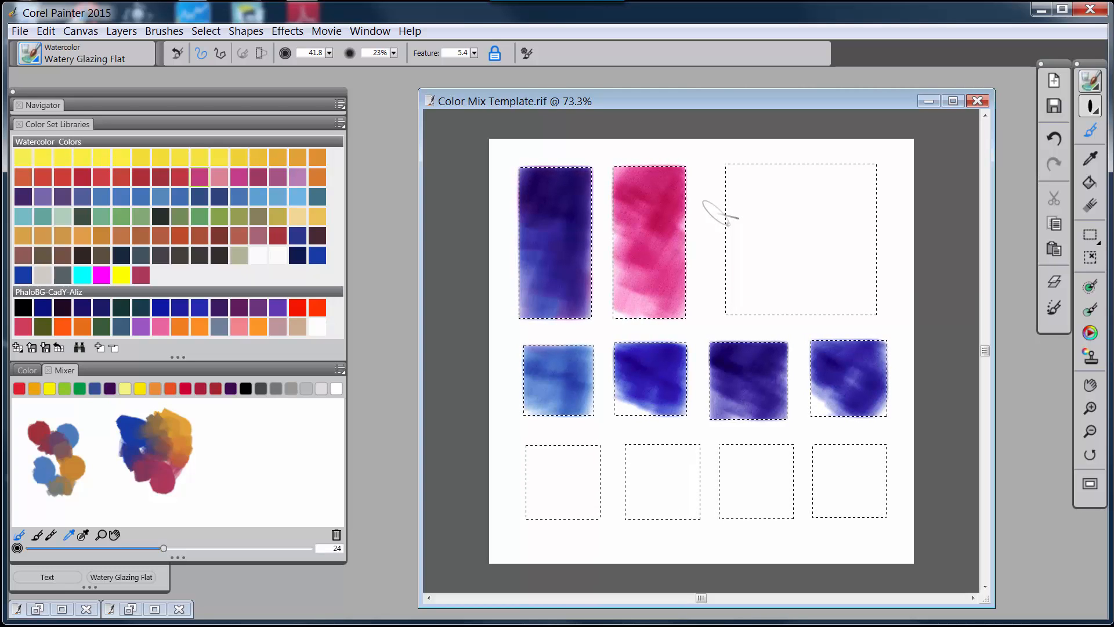
click(135, 150)
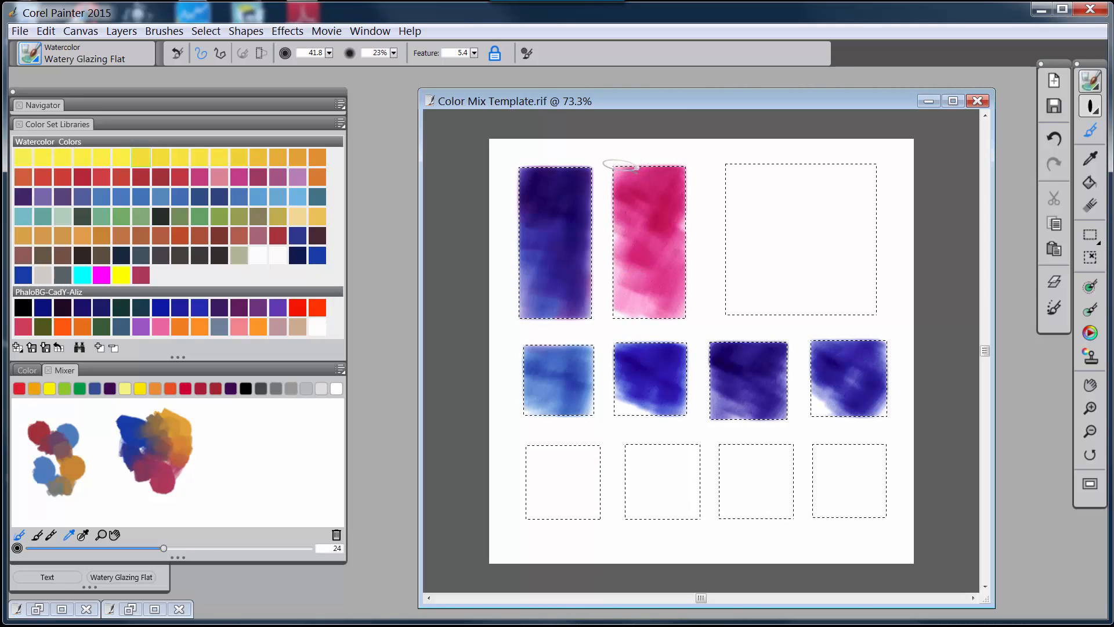
drag(634, 186, 684, 154)
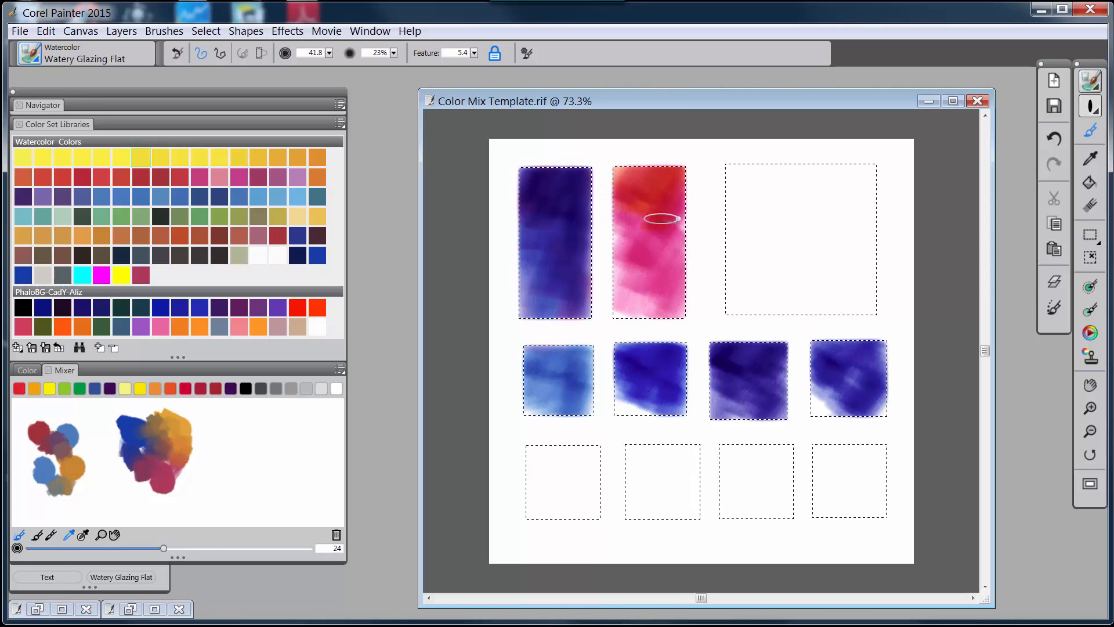
mouse_move(658, 266)
mouse_down()
mouse_move(664, 215)
mouse_move(643, 215)
mouse_move(642, 203)
mouse_move(647, 257)
mouse_move(631, 306)
mouse_move(664, 329)
mouse_move(685, 233)
mouse_move(676, 162)
mouse_move(644, 154)
mouse_up()
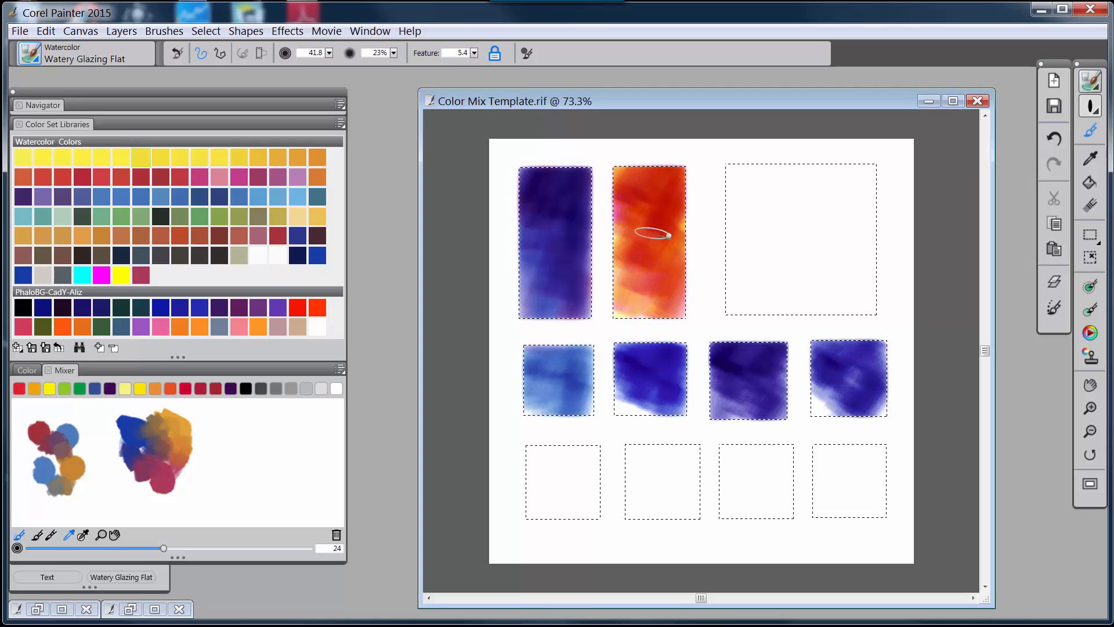
Glaze rose pink over the second tall rectangle again and paint a red sampled from it into the first bottom-row square.
click(197, 175)
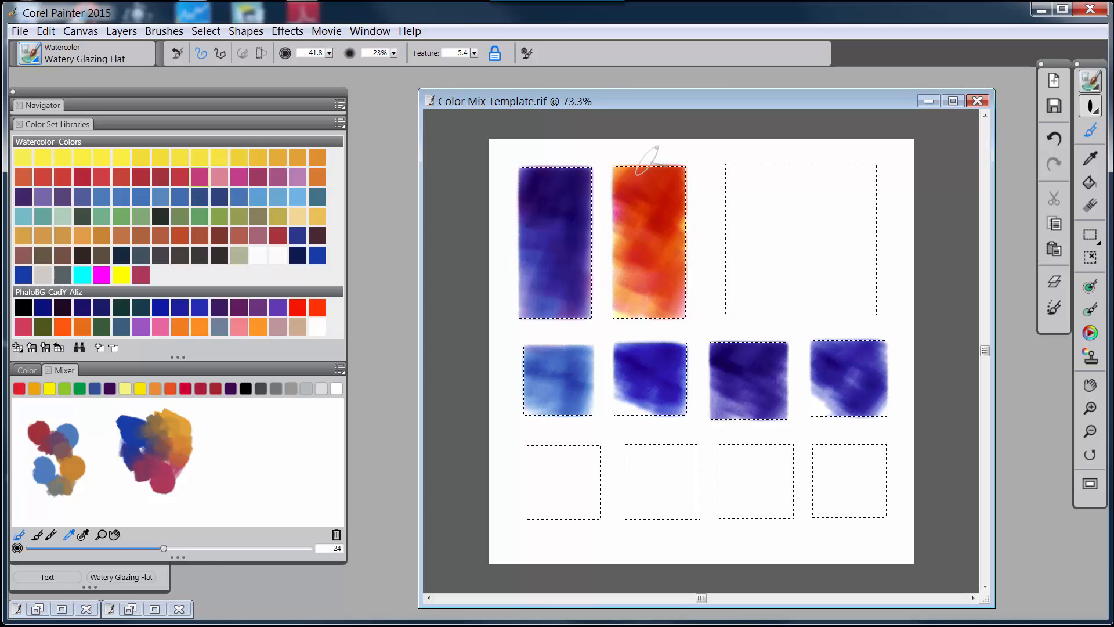
mouse_move(639, 191)
mouse_down()
mouse_move(634, 174)
mouse_move(659, 154)
mouse_move(673, 174)
mouse_move(680, 285)
mouse_move(659, 268)
mouse_move(664, 208)
mouse_move(654, 241)
mouse_move(691, 284)
mouse_up()
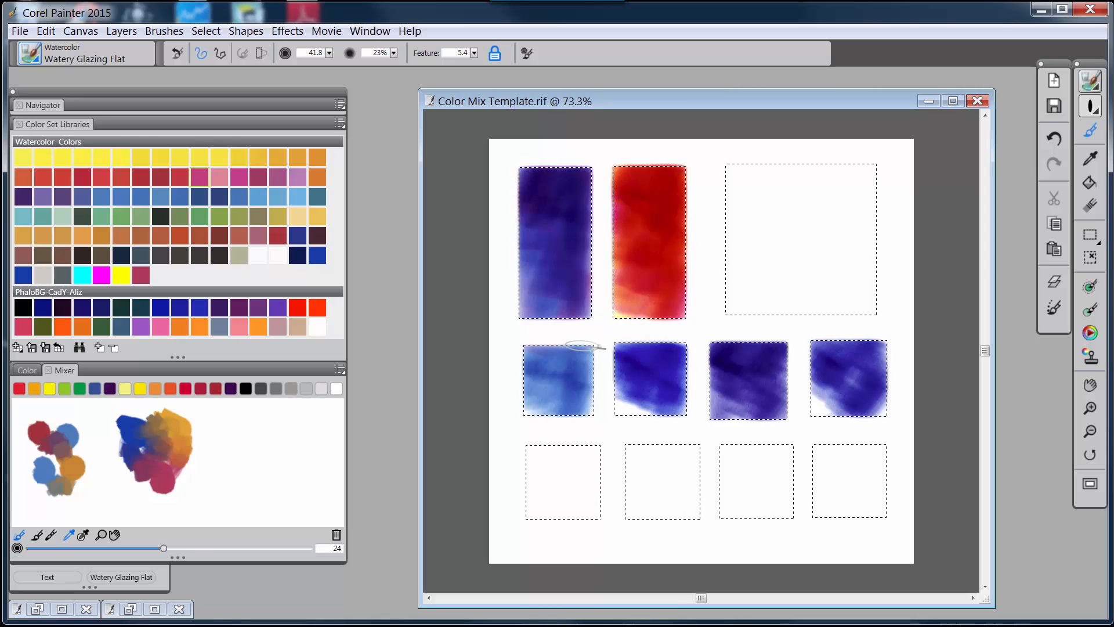
alt+click(666, 199)
mouse_move(530, 455)
mouse_down()
mouse_move(540, 480)
mouse_move(608, 452)
mouse_move(615, 475)
mouse_move(586, 476)
mouse_up()
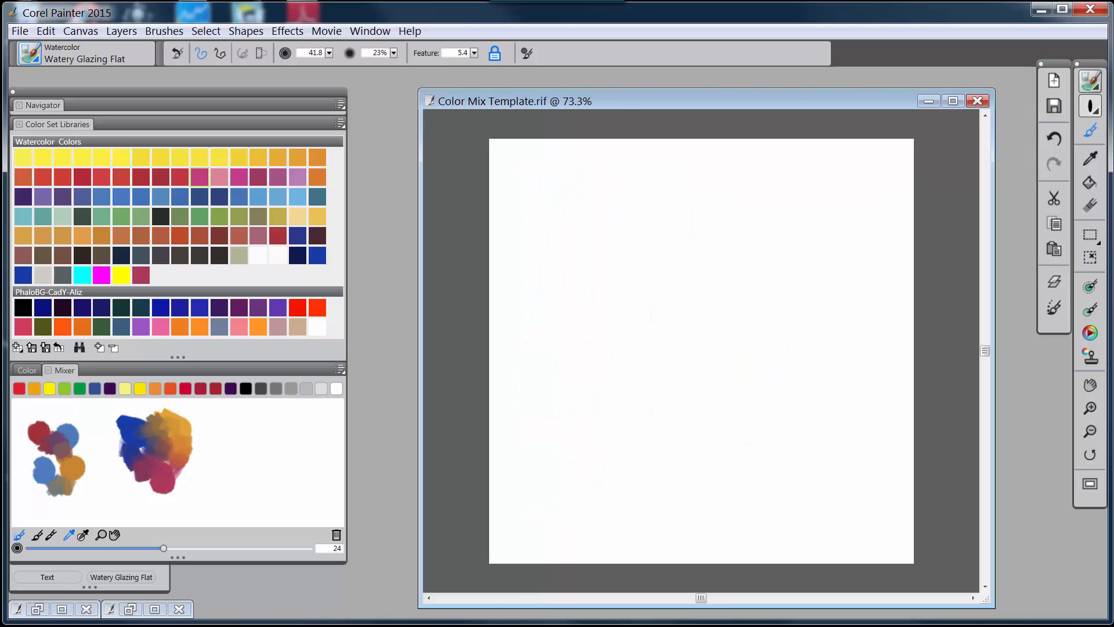
Load the saved Rectangles selection onto the blank template canvas again.
click(206, 31)
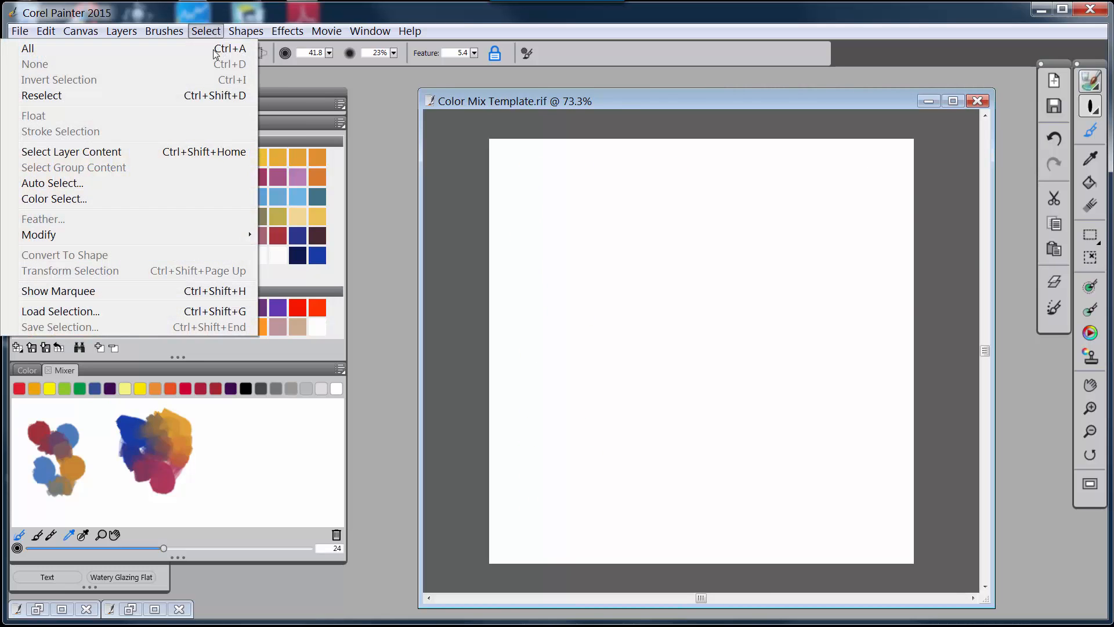
click(151, 312)
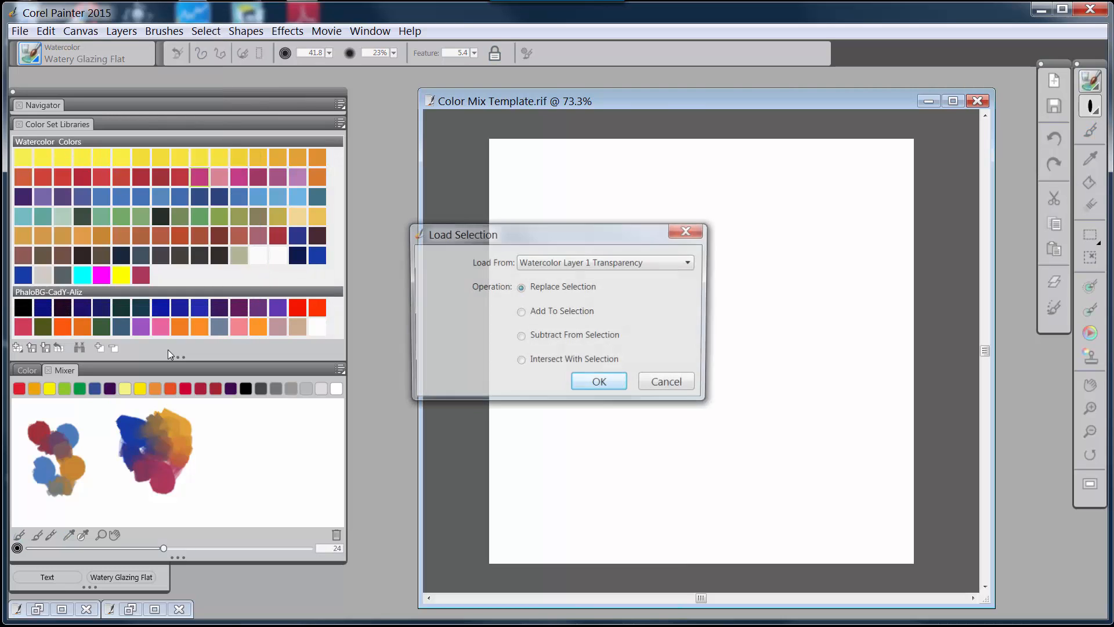
click(685, 264)
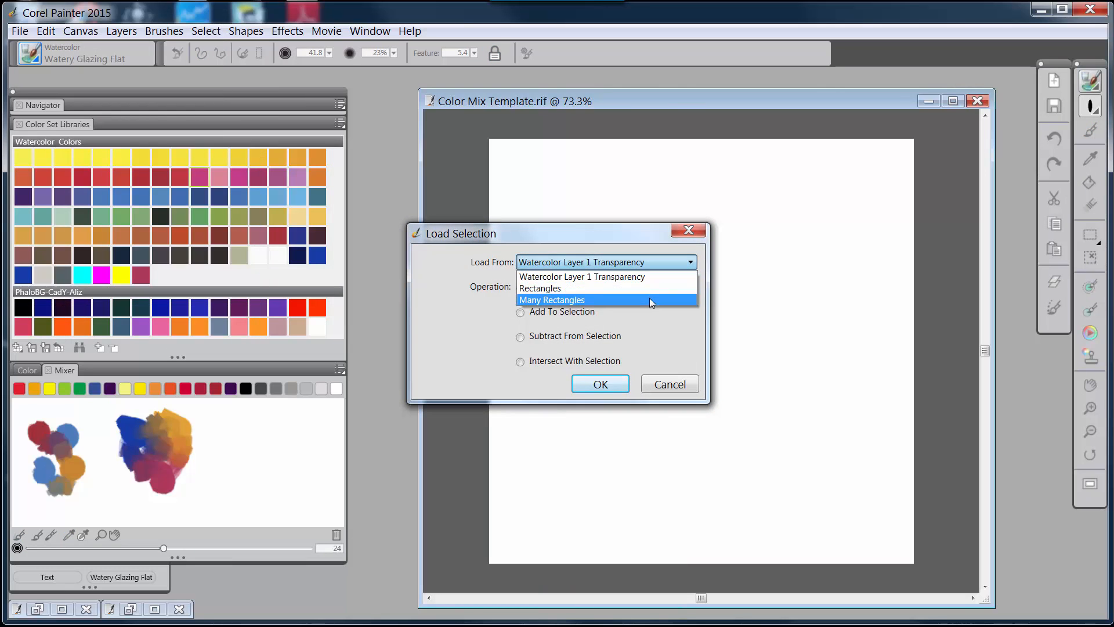
click(645, 284)
click(597, 383)
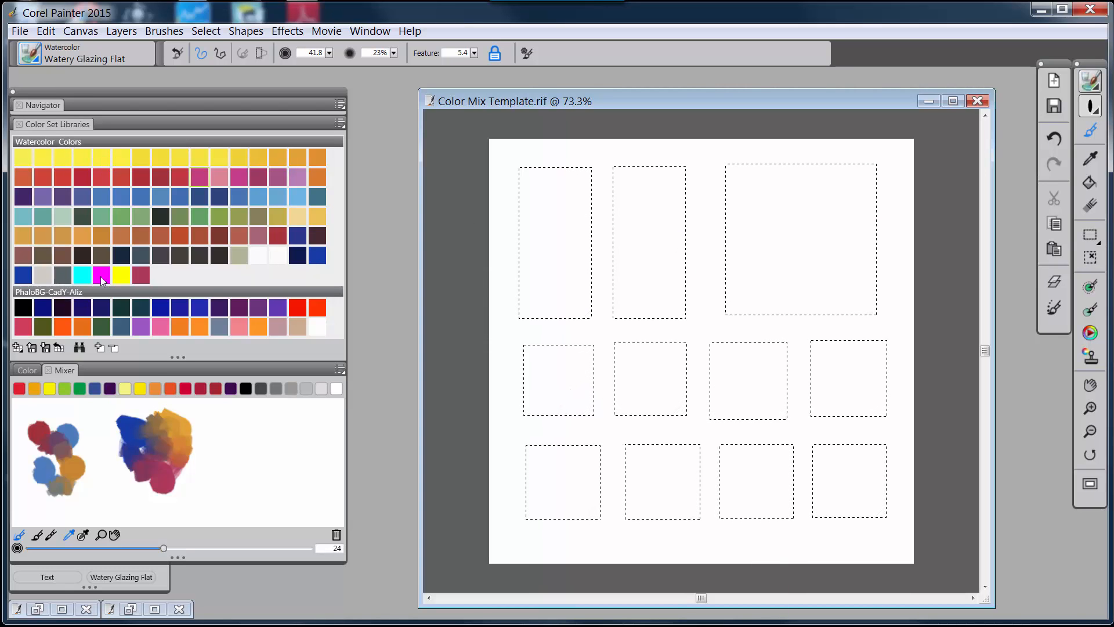
Display the color wheel with its RGB sliders and check the values of the pure cyan and magenta swatches.
click(32, 372)
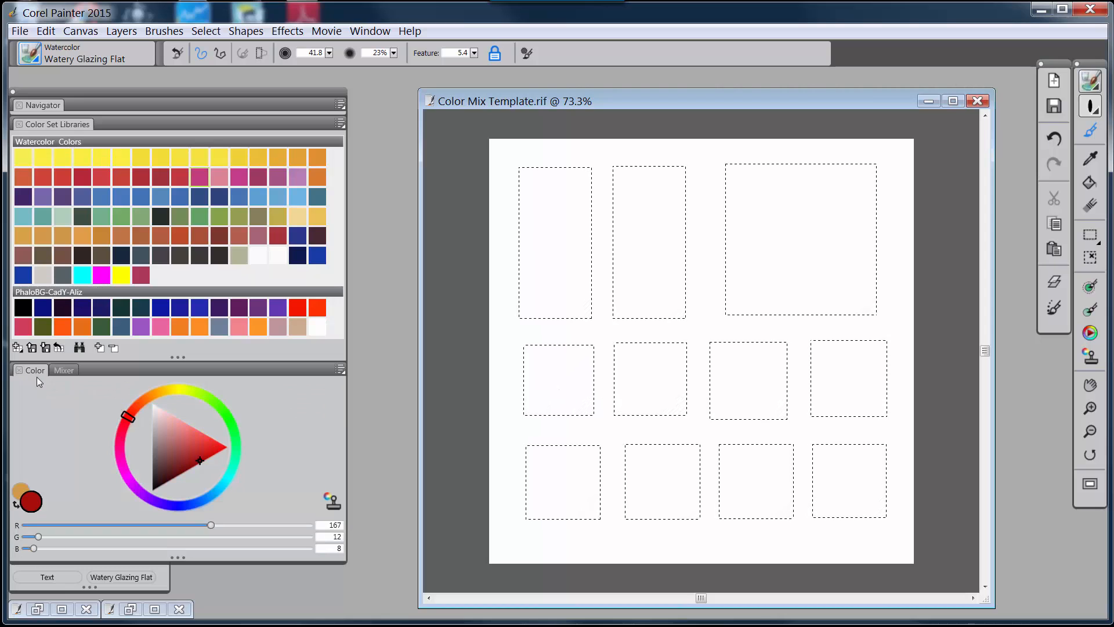
click(82, 275)
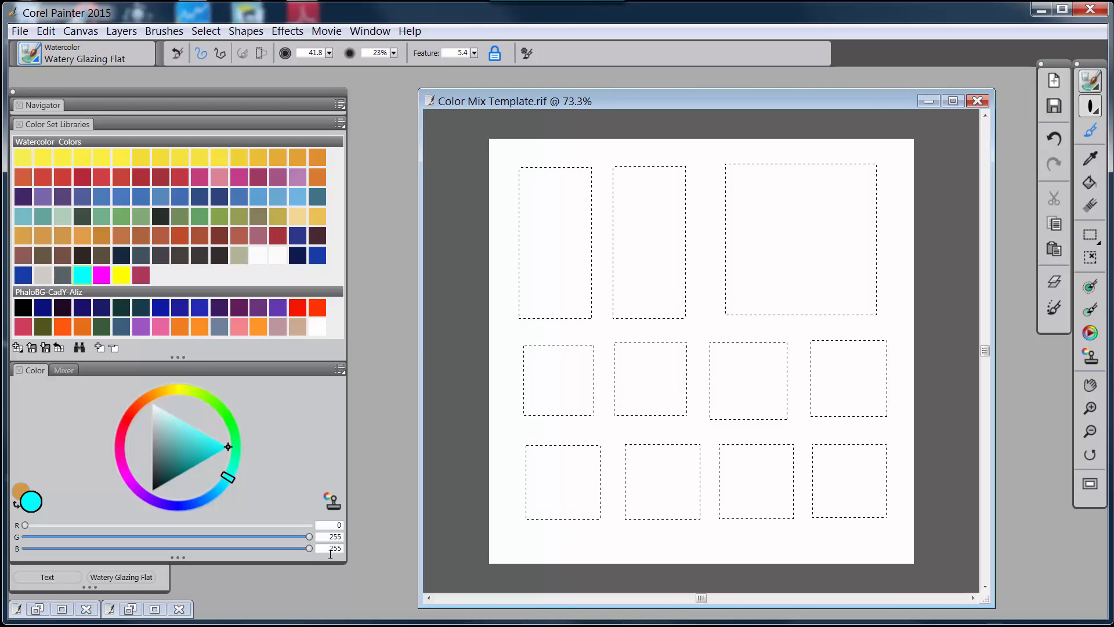
click(102, 276)
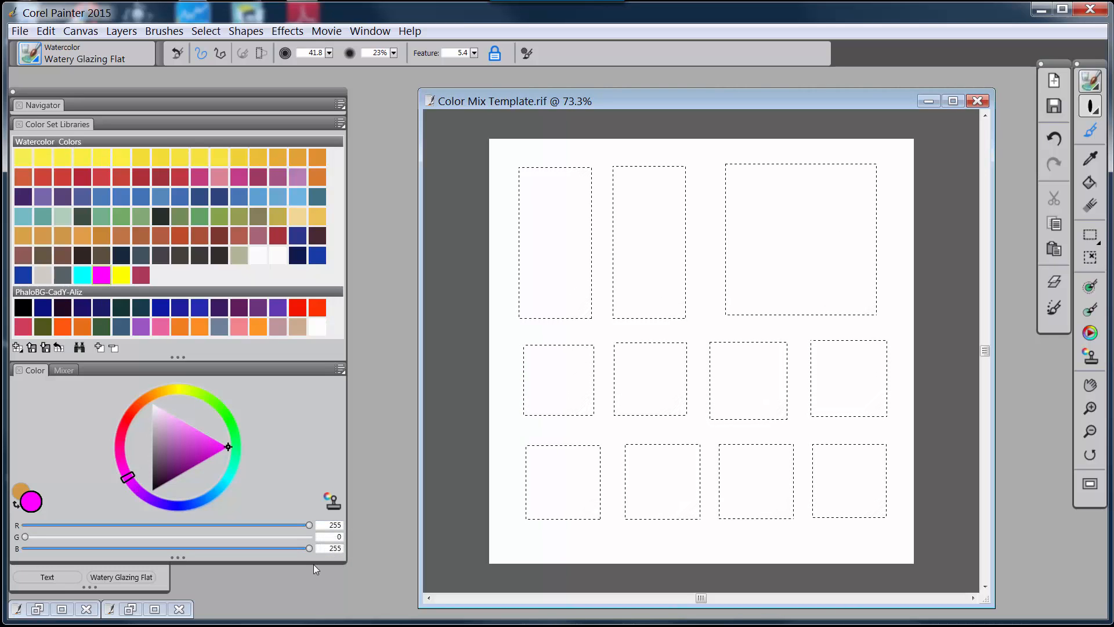
Fill the first tall rectangle with pure yellow (255, 255, 0) and glaze pure magenta (255, 0, 255) over it.
click(121, 278)
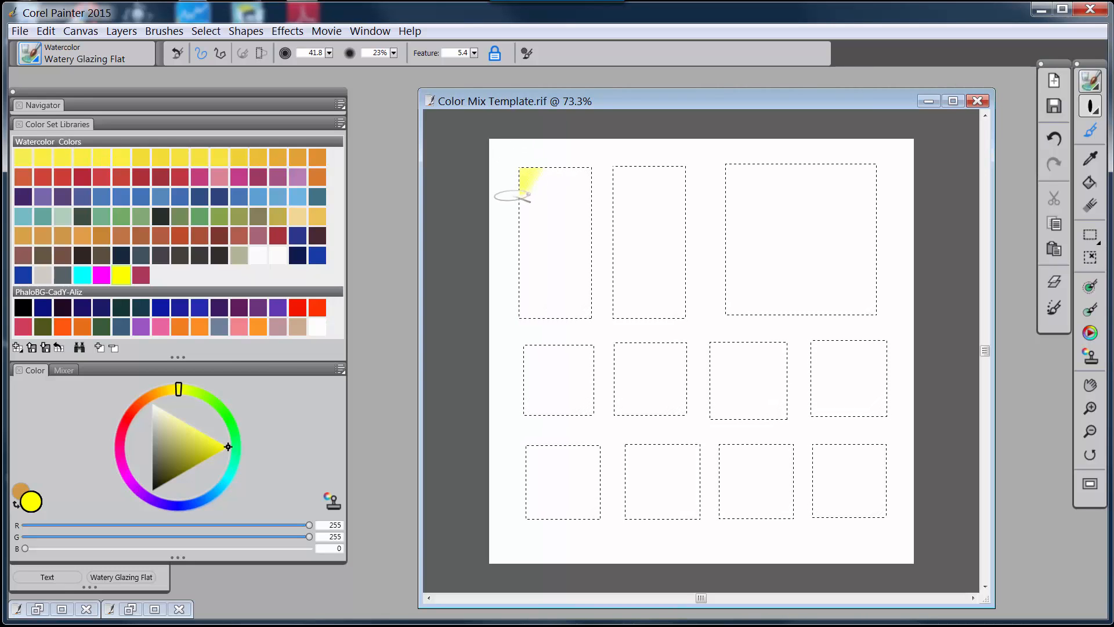
mouse_move(614, 171)
mouse_down()
mouse_move(567, 279)
mouse_move(607, 260)
mouse_up()
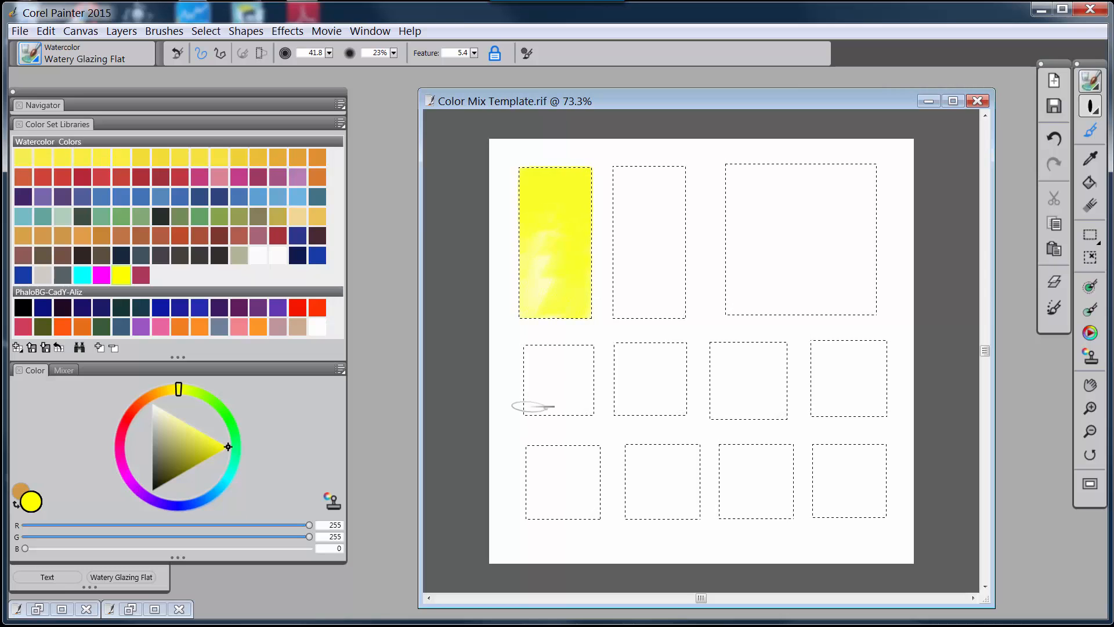
click(101, 276)
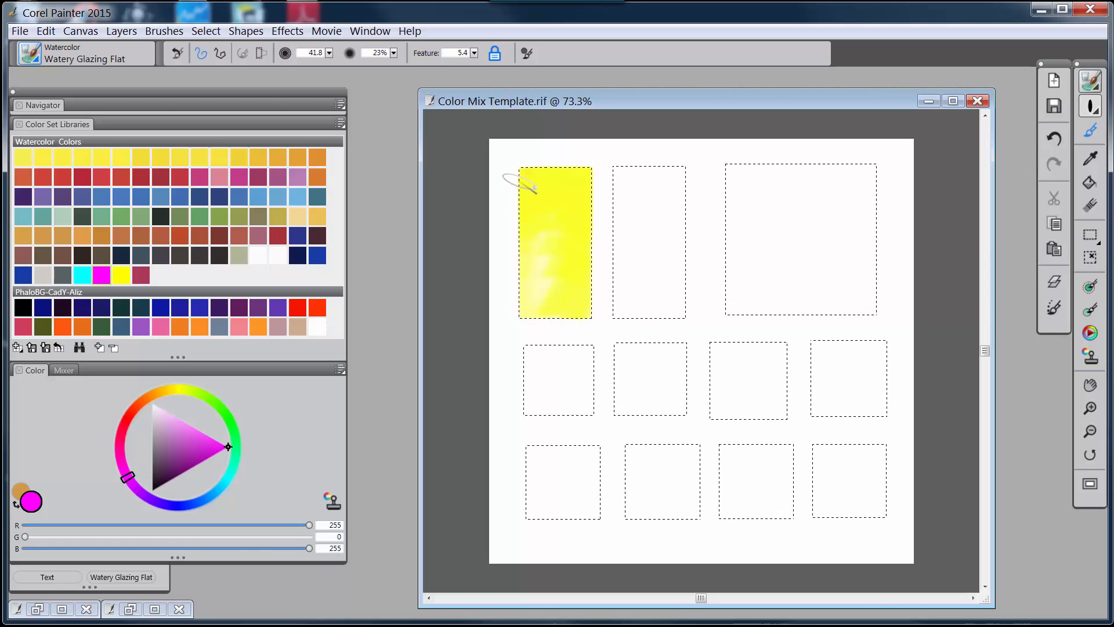
mouse_move(517, 174)
mouse_down()
mouse_move(547, 171)
mouse_move(524, 207)
mouse_move(582, 187)
mouse_up()
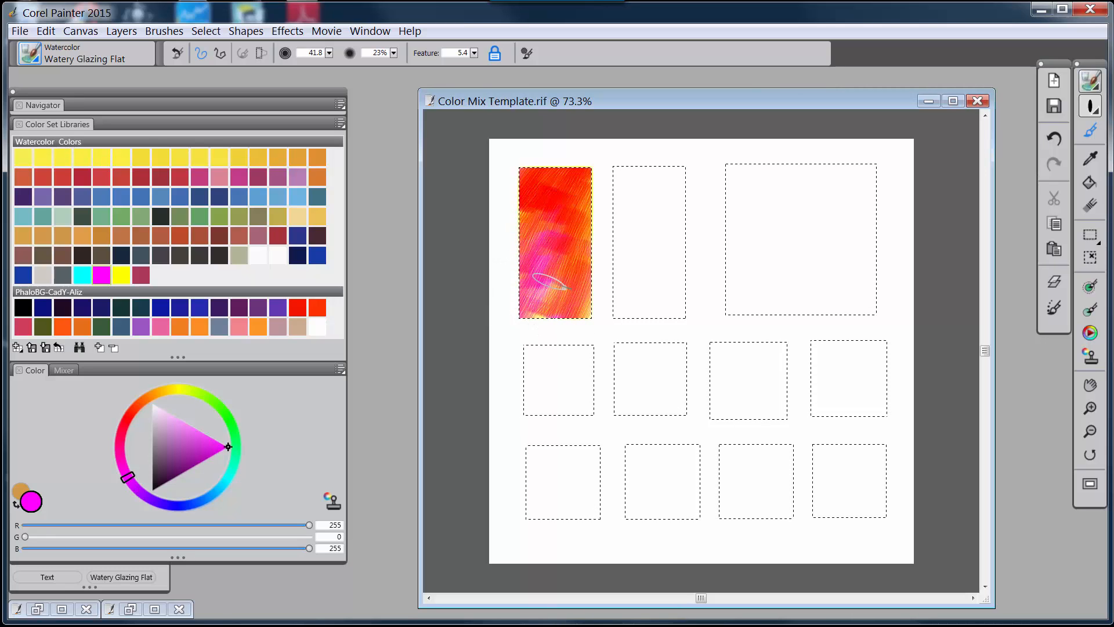
mouse_move(551, 281)
mouse_down()
mouse_move(584, 276)
mouse_move(581, 293)
mouse_move(561, 298)
mouse_move(547, 257)
mouse_move(517, 308)
mouse_move(536, 216)
mouse_move(517, 219)
mouse_move(564, 160)
mouse_move(575, 184)
mouse_move(565, 228)
mouse_move(587, 255)
mouse_move(582, 307)
mouse_move(560, 314)
mouse_move(542, 249)
mouse_up()
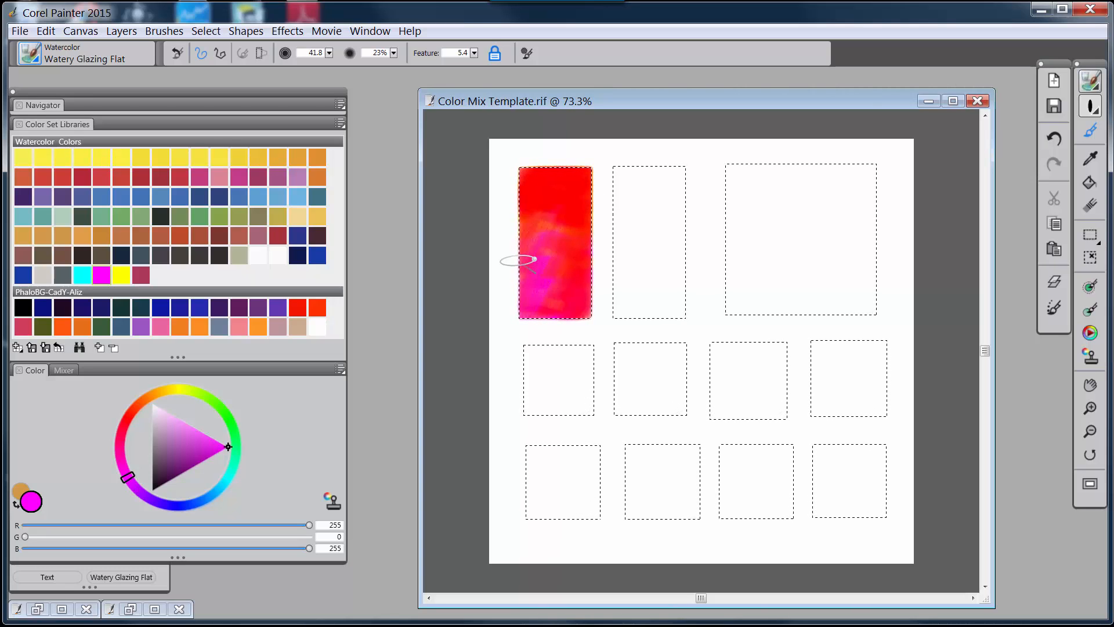
Paint a red sampled from the first tall rectangle into the first middle-row square and sample the rectangle's red at several more spots.
alt+click(578, 181)
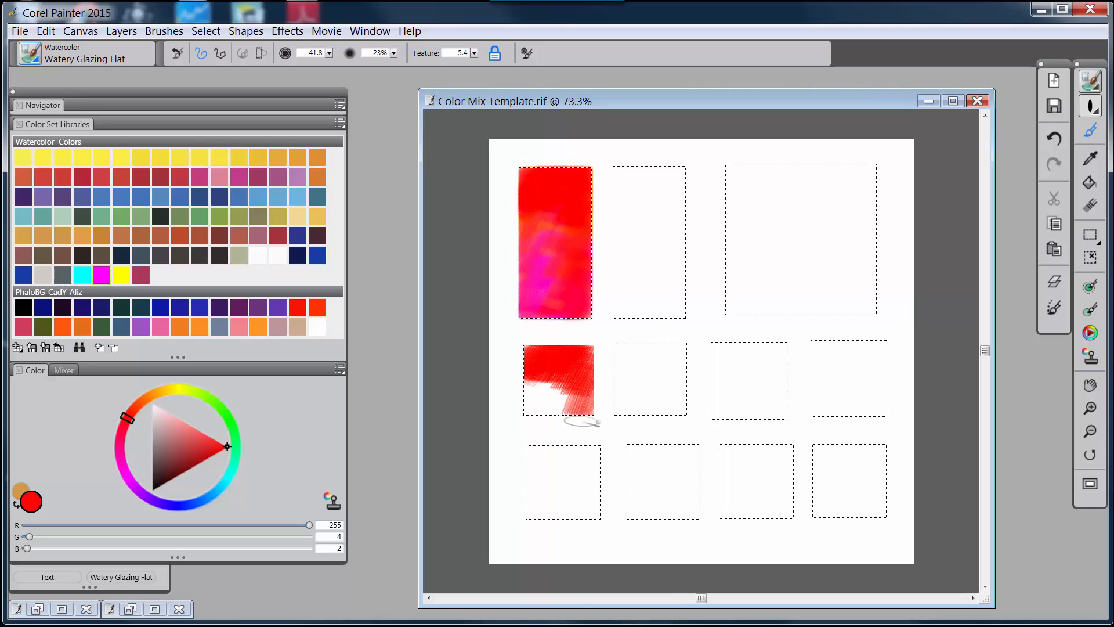
drag(581, 421, 540, 362)
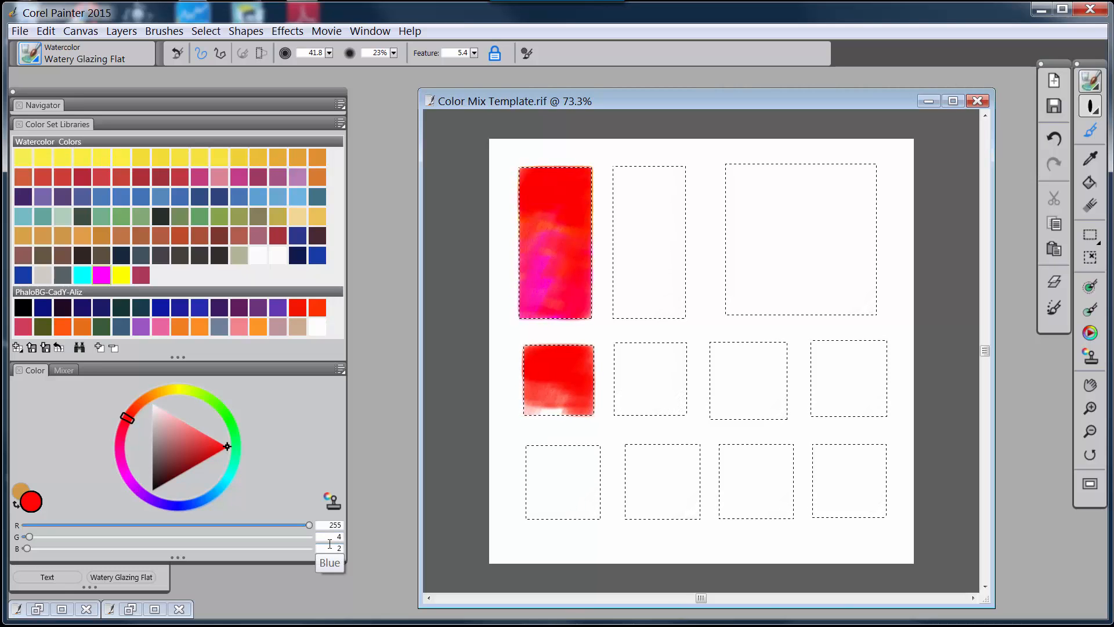
alt+click(558, 178)
alt+click(563, 178)
alt+click(570, 180)
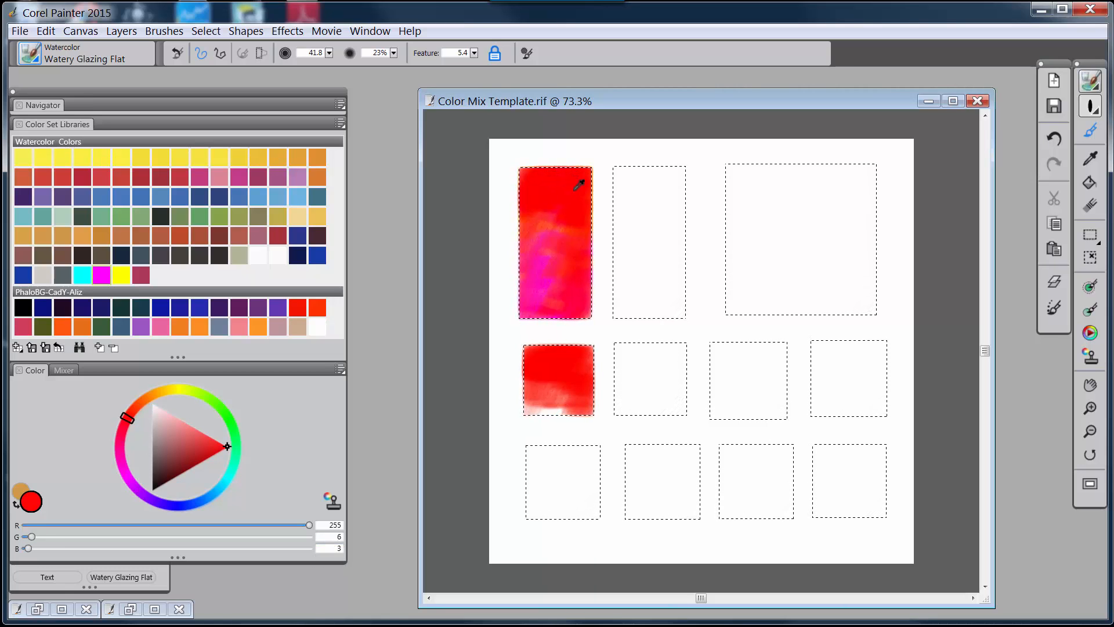
alt+click(580, 183)
alt+click(570, 191)
Fill the second tall rectangle with pure cyan (0, 255, 255).
click(82, 275)
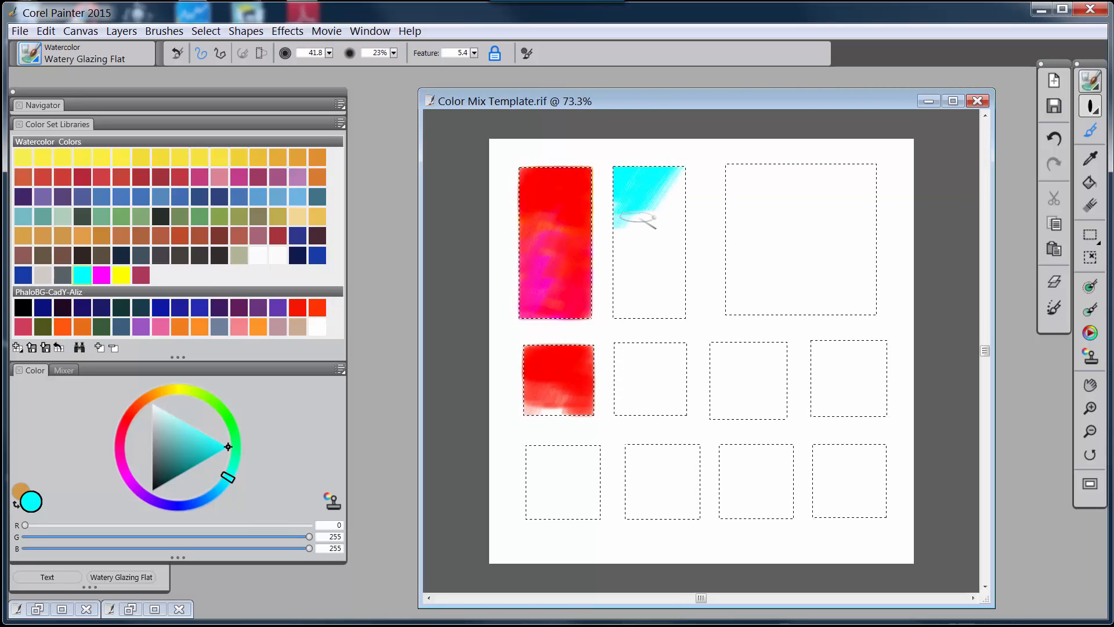
drag(637, 218, 680, 162)
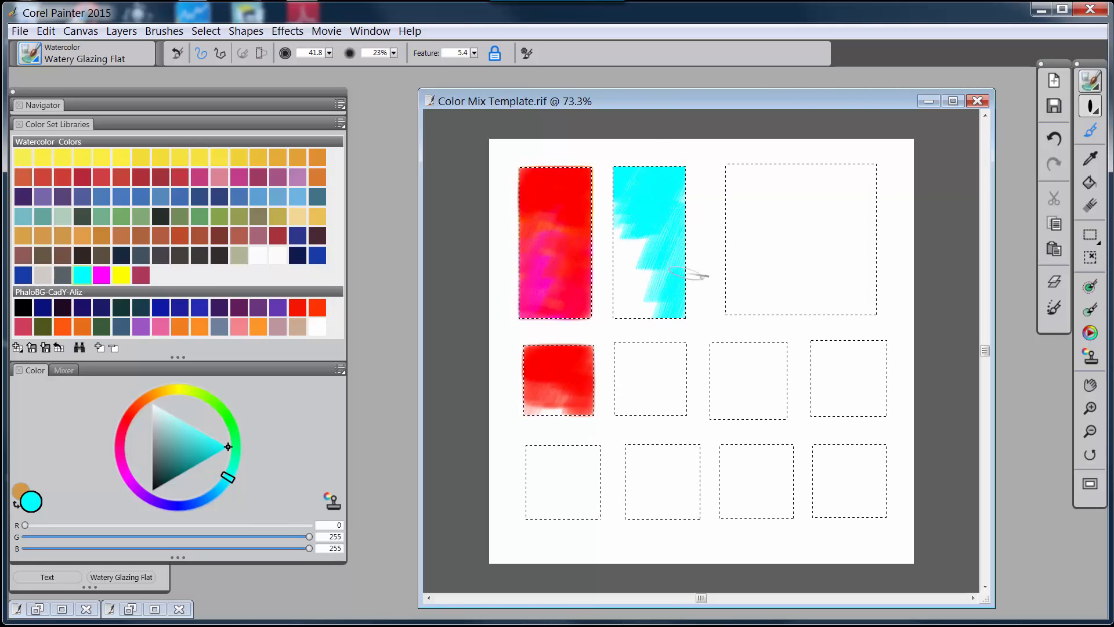
mouse_move(661, 195)
mouse_down()
mouse_move(649, 192)
mouse_move(659, 154)
mouse_up()
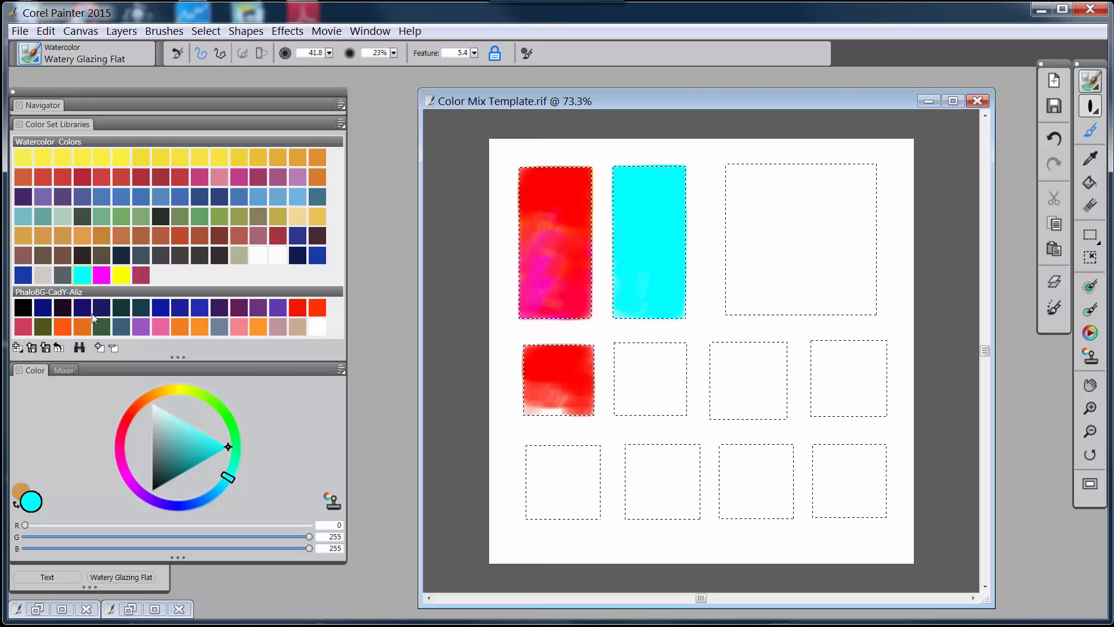
Glaze pure magenta (255, 0, 255) over the cyan rectangle and paint a blue sampled from it (2, 22, 255) into the third middle-row square.
click(104, 275)
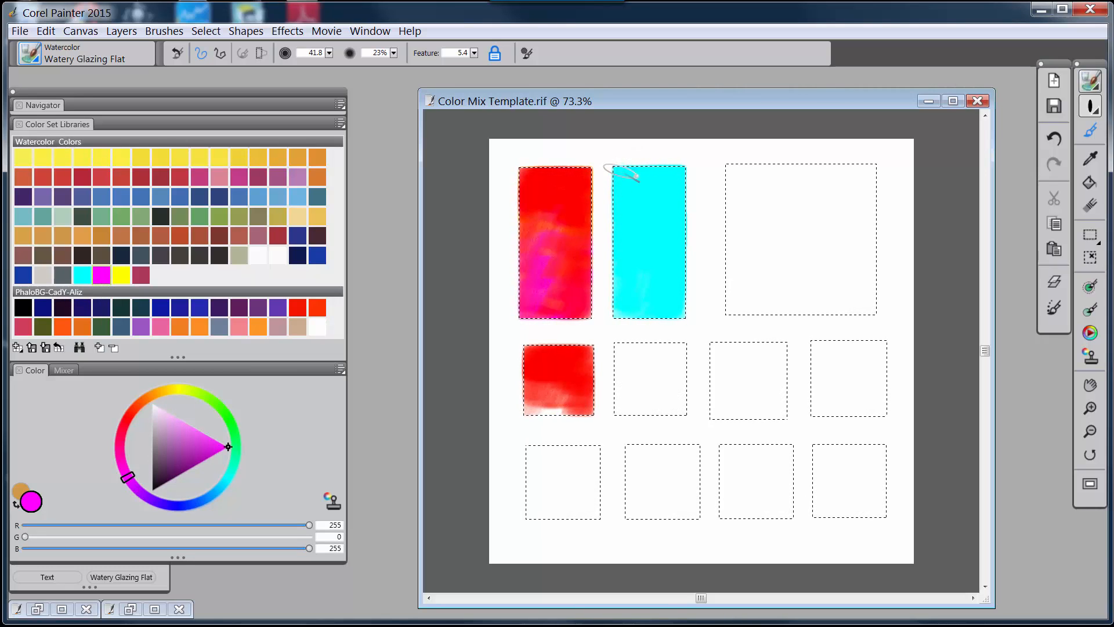
drag(619, 172, 605, 212)
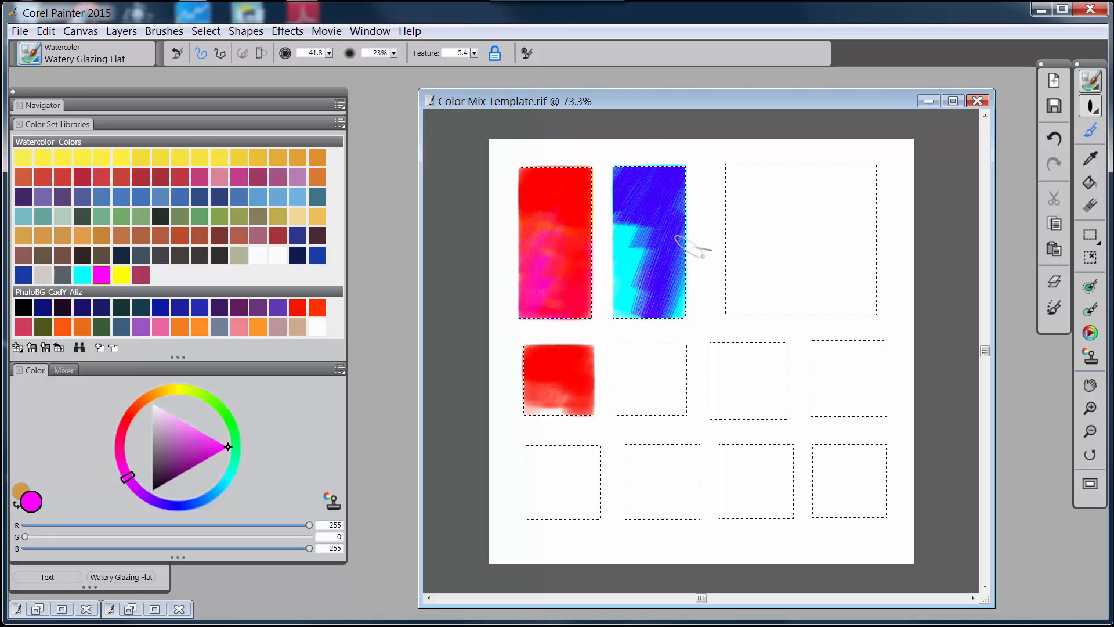
mouse_move(700, 286)
mouse_down()
mouse_move(663, 277)
mouse_move(635, 329)
mouse_move(657, 226)
mouse_move(620, 326)
mouse_move(646, 246)
mouse_move(641, 221)
mouse_up()
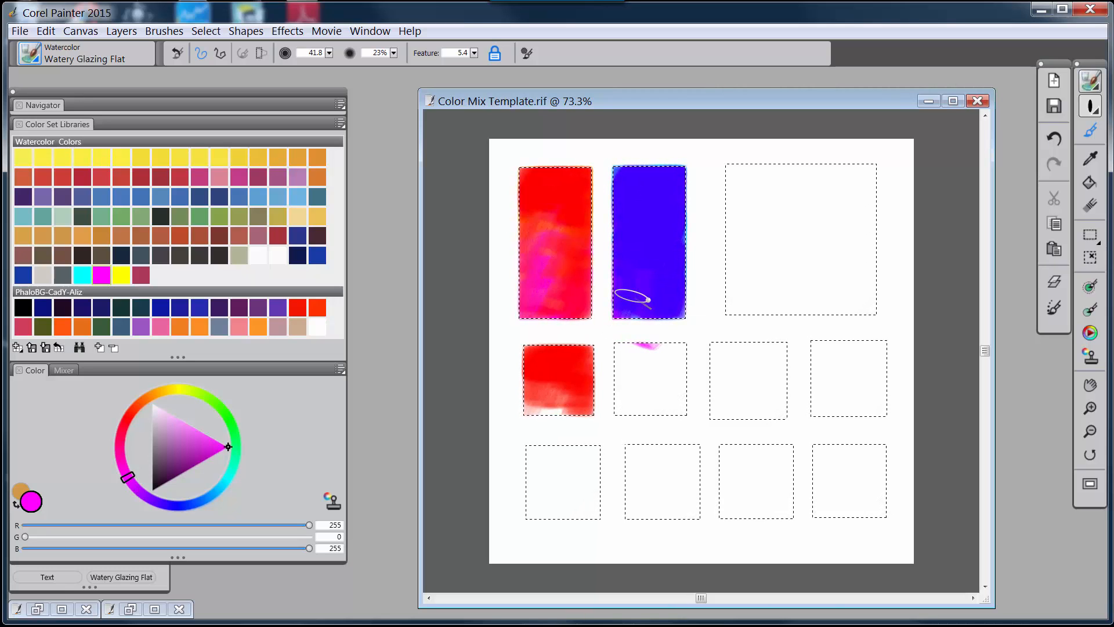
alt+click(660, 178)
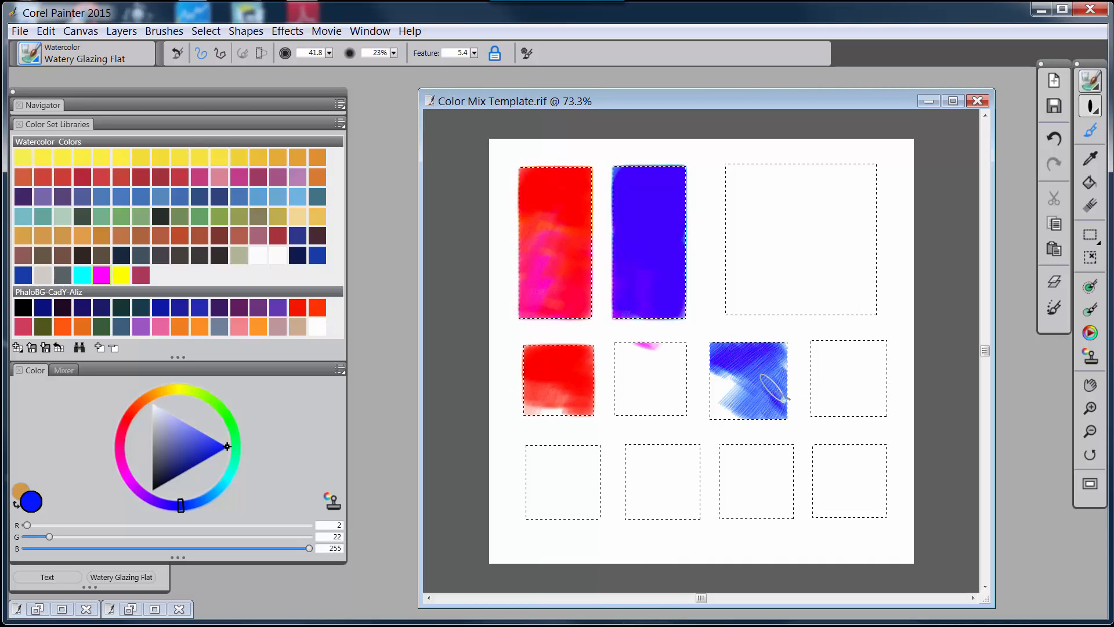
drag(712, 393, 752, 383)
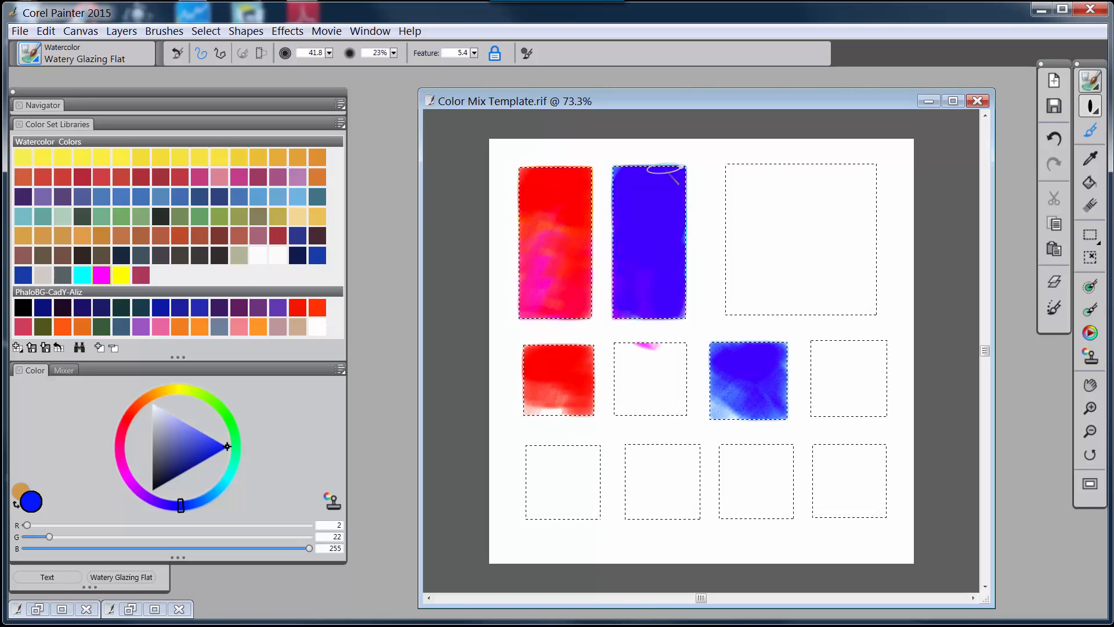
Glaze magenta over the second tall rectangle again and paint a blue sampled from it (1, 1, 255) into the fourth middle-row square.
click(101, 275)
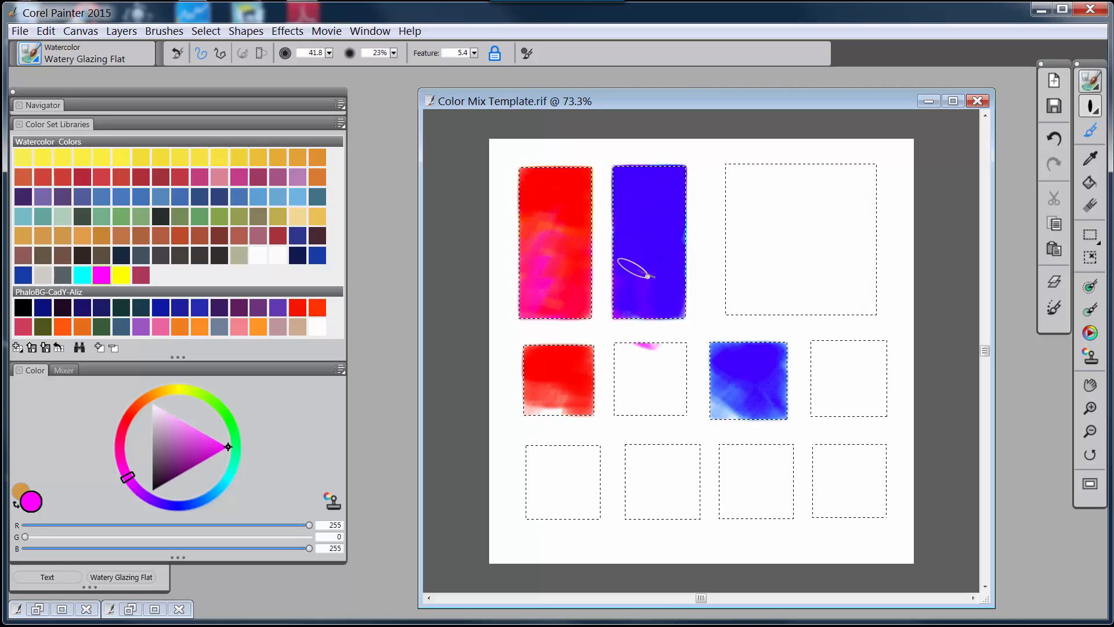
alt+click(658, 188)
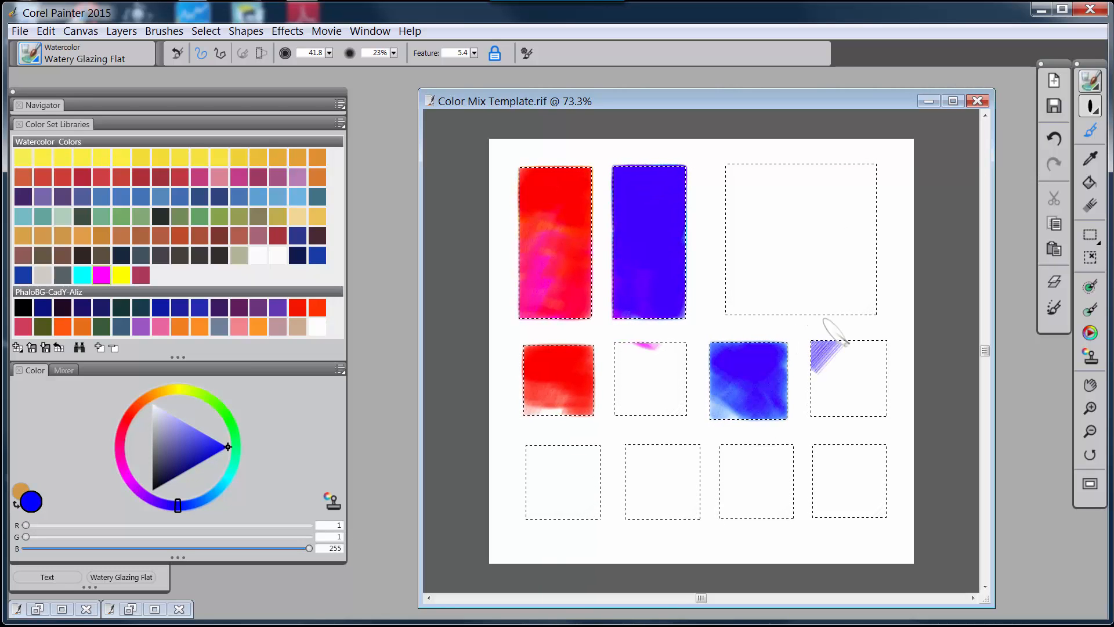
drag(835, 350, 866, 365)
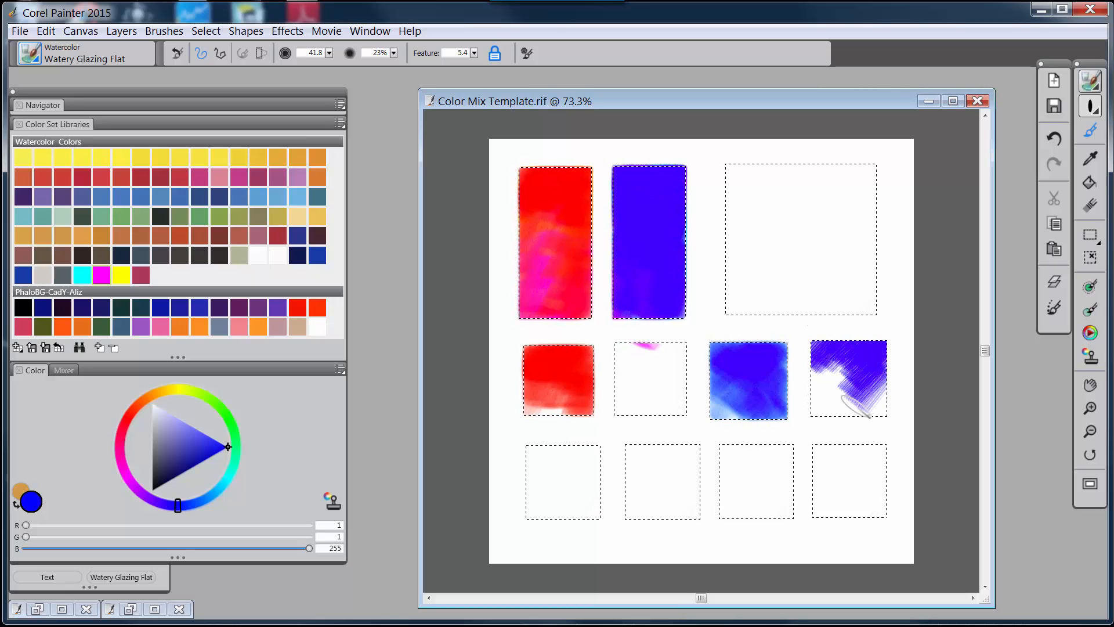
mouse_move(869, 418)
mouse_down()
mouse_move(867, 391)
mouse_move(836, 386)
mouse_move(831, 365)
mouse_move(827, 381)
mouse_move(888, 363)
mouse_up()
mouse_move(883, 415)
mouse_down()
mouse_move(905, 371)
mouse_move(868, 376)
mouse_up()
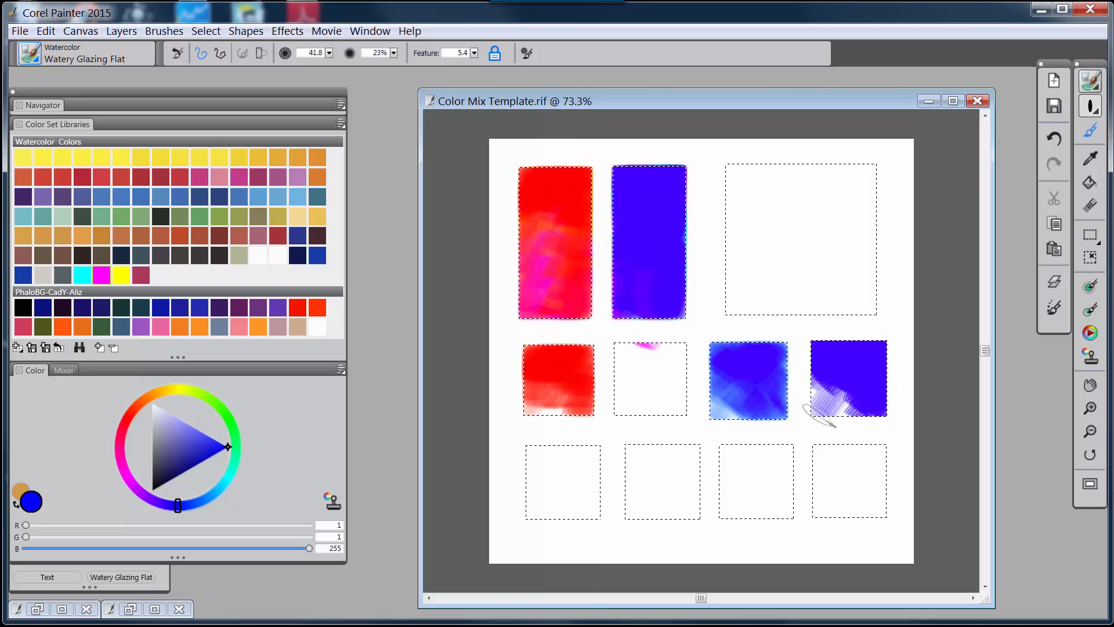
mouse_move(819, 415)
mouse_down()
mouse_move(833, 418)
mouse_move(796, 419)
mouse_up()
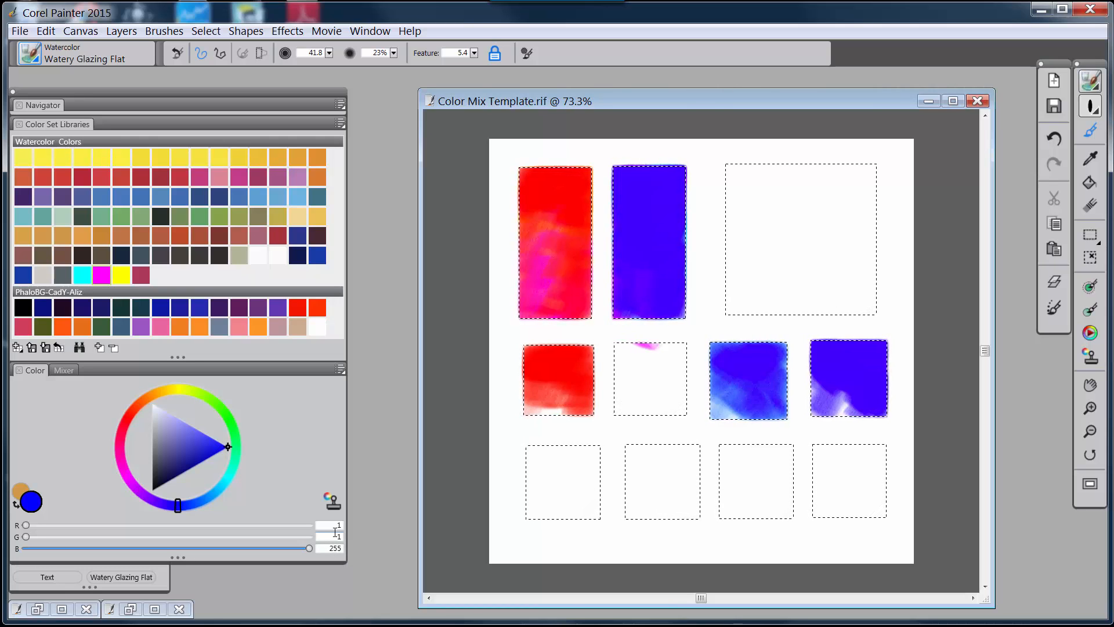
Fill the first bottom-row square with pure cyan, glaze pure yellow (255, 255, 0) over it and sample the mixed green.
click(82, 274)
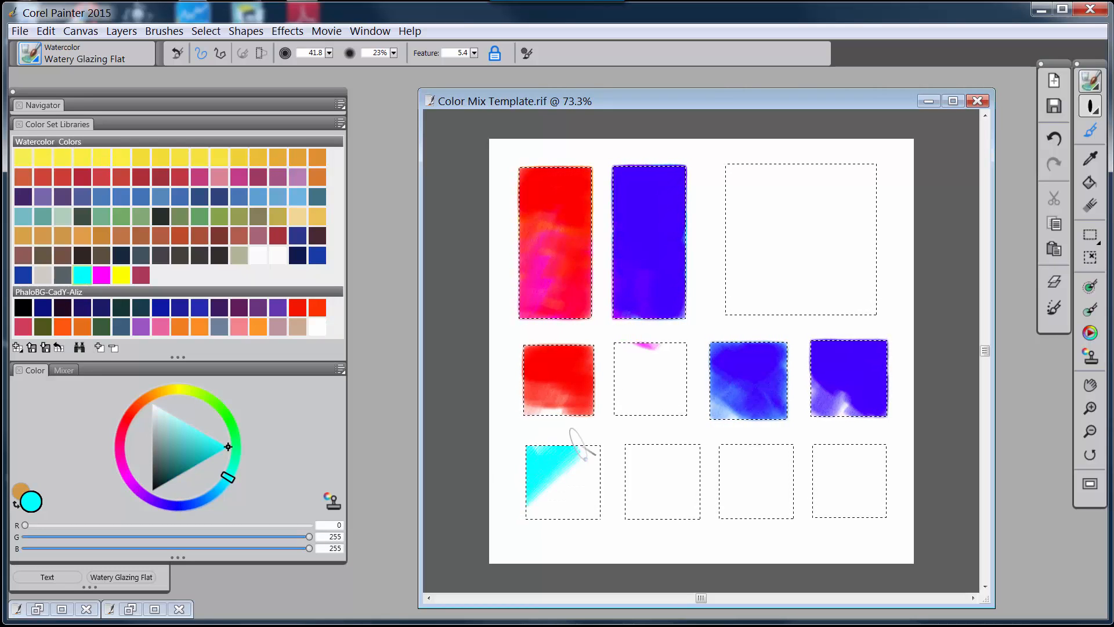
mouse_move(585, 477)
mouse_down()
mouse_move(607, 489)
mouse_move(557, 461)
mouse_up()
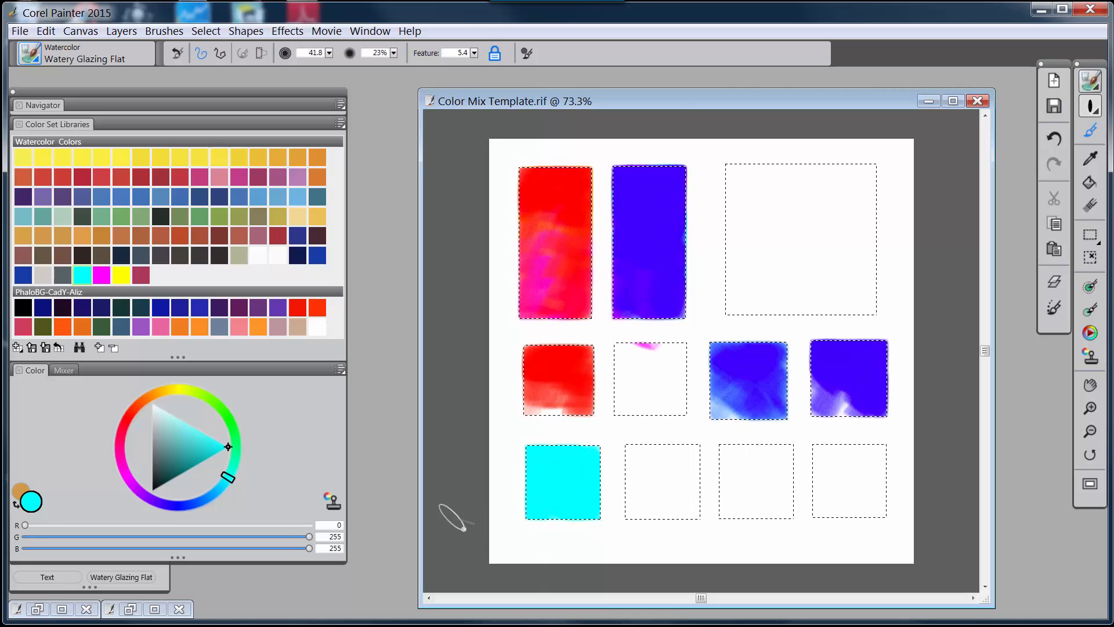
click(122, 273)
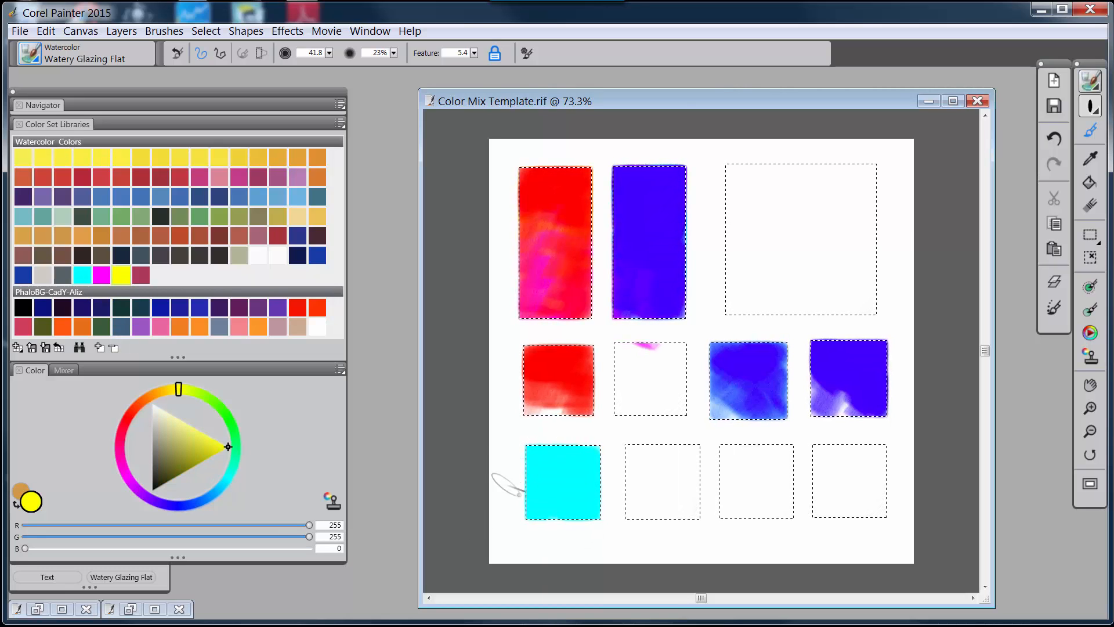
drag(557, 455, 528, 499)
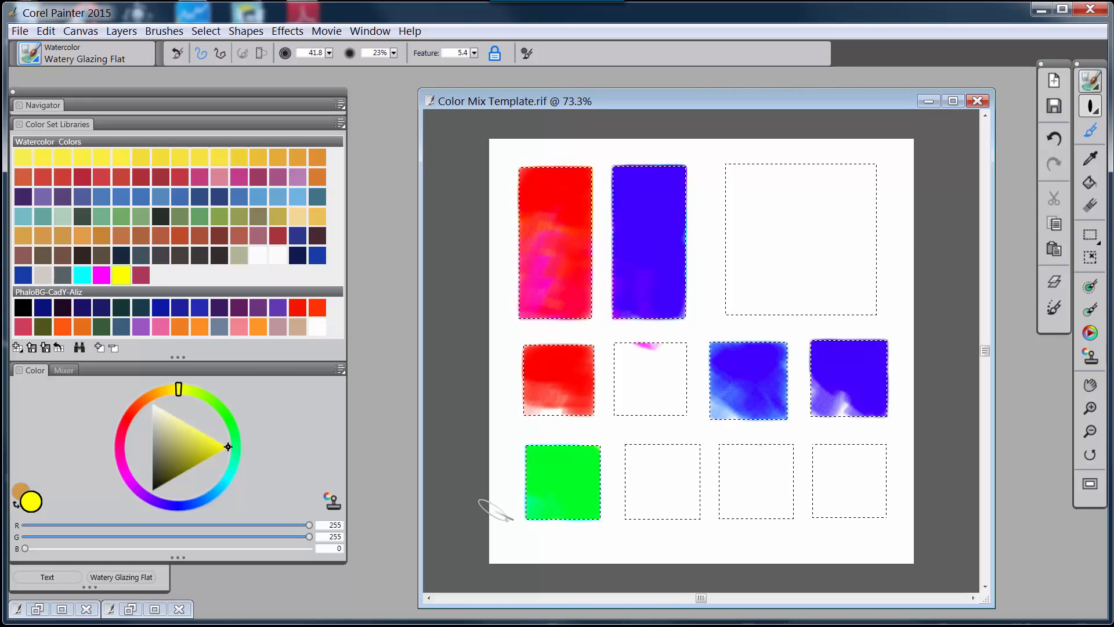
alt+click(575, 458)
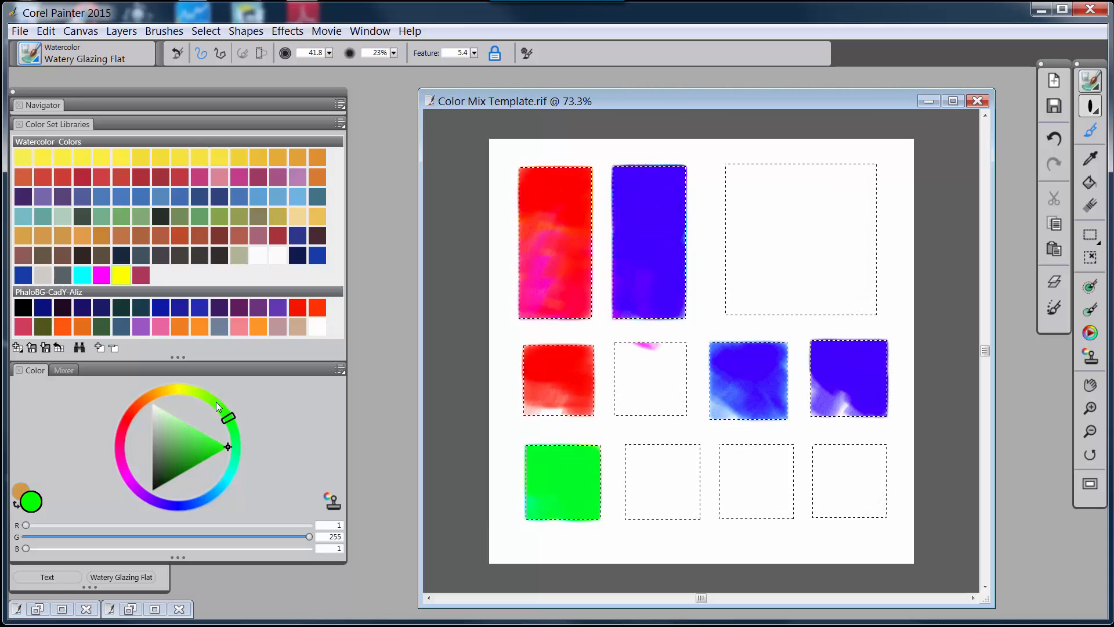